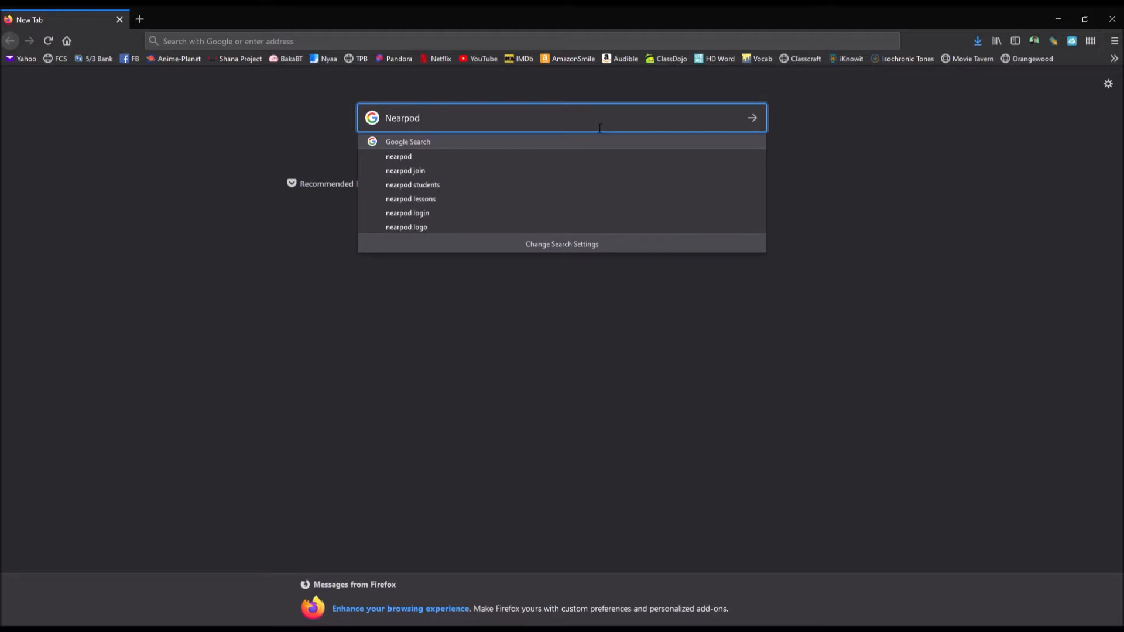
# Search the web for Nearpod, open its login page and log in to the teacher account with the saved credentials.
pyautogui.press('Return')
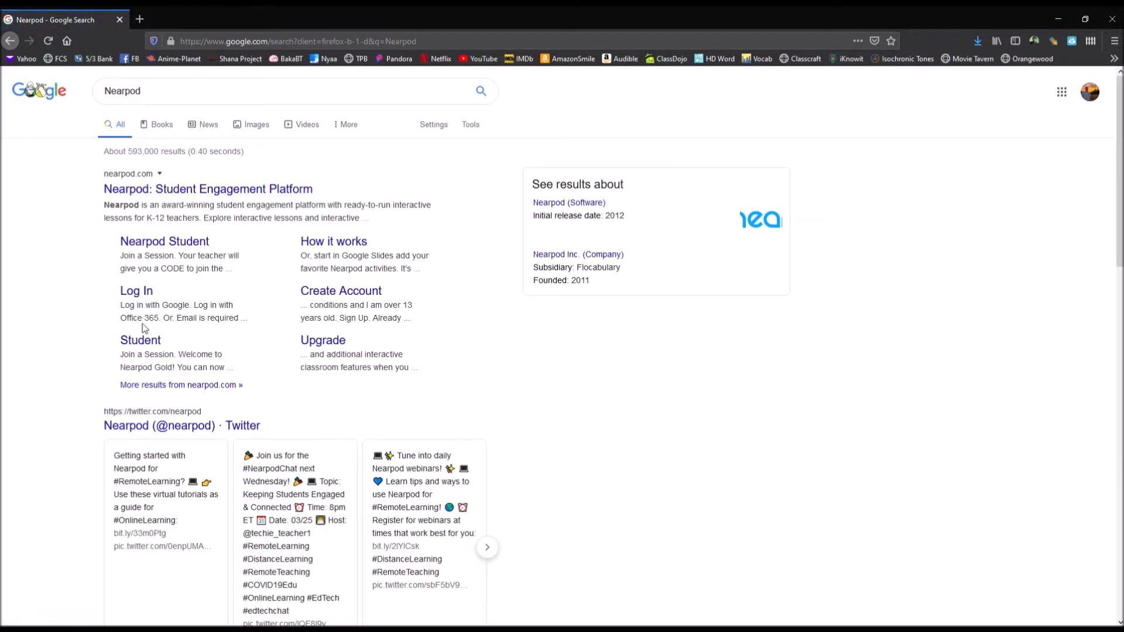
pyautogui.click(147, 296)
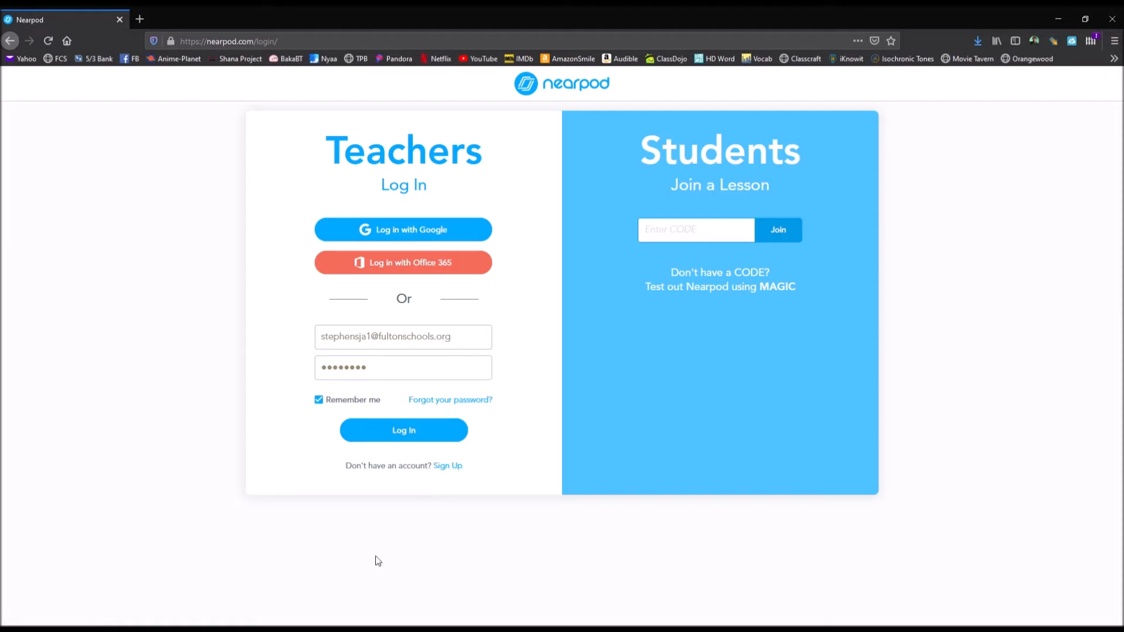
pyautogui.click(387, 432)
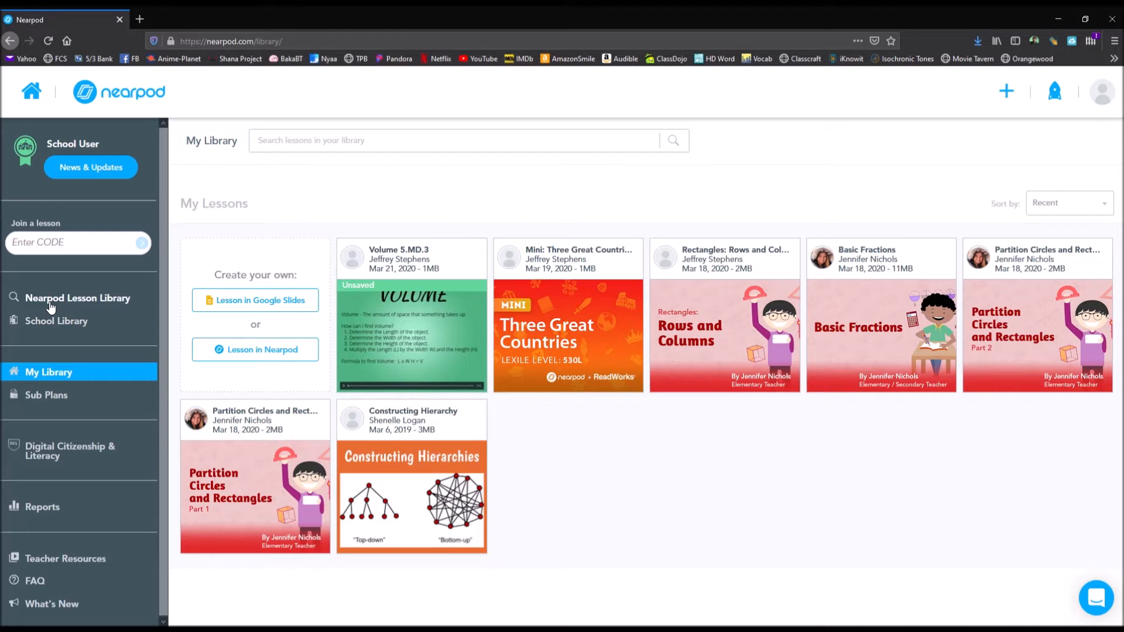
# Open the support chat and bring up a new conversation.
pyautogui.click(1102, 601)
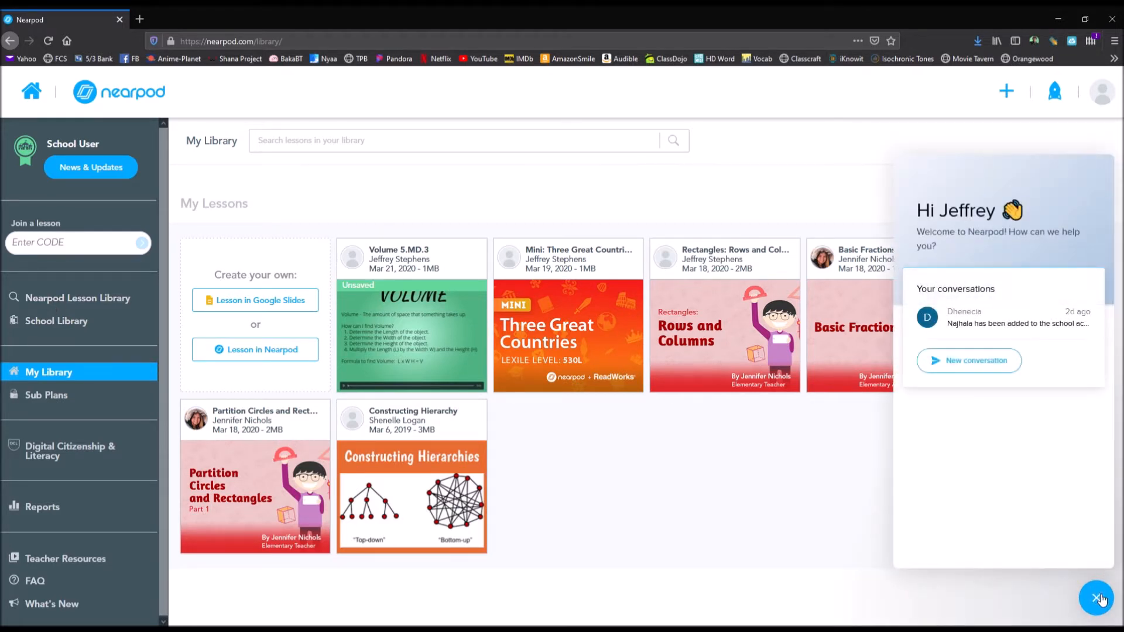
pyautogui.click(975, 366)
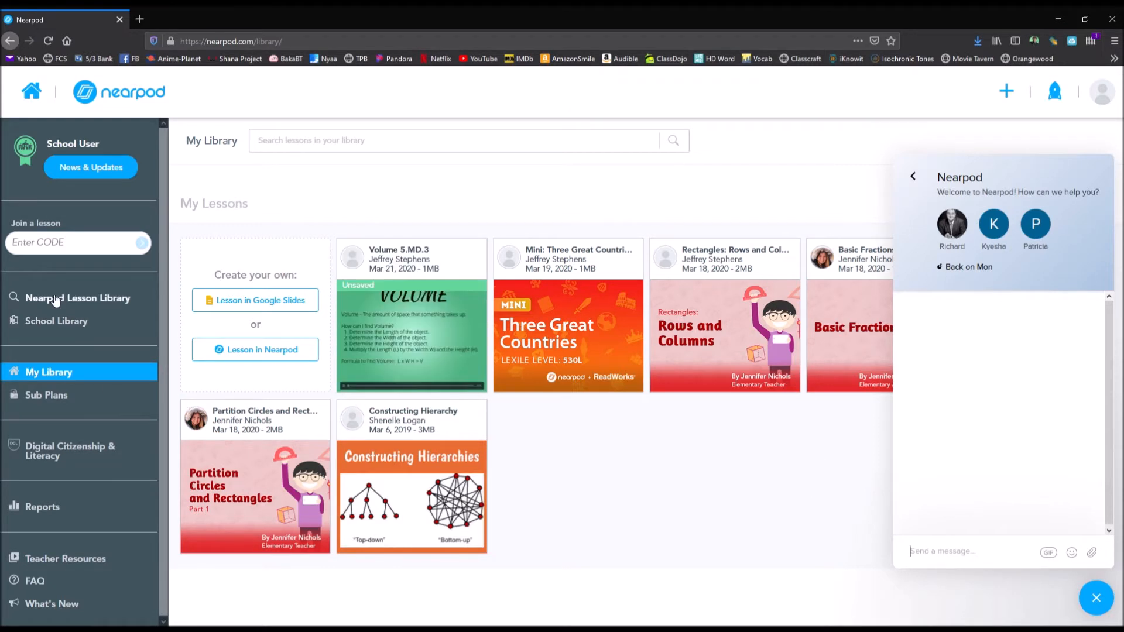
# Filter the Nearpod Lesson Library by CCSS, Math, 2nd grade and the strand CCSS.Math.Content.2.G.A.2.
pyautogui.click(80, 298)
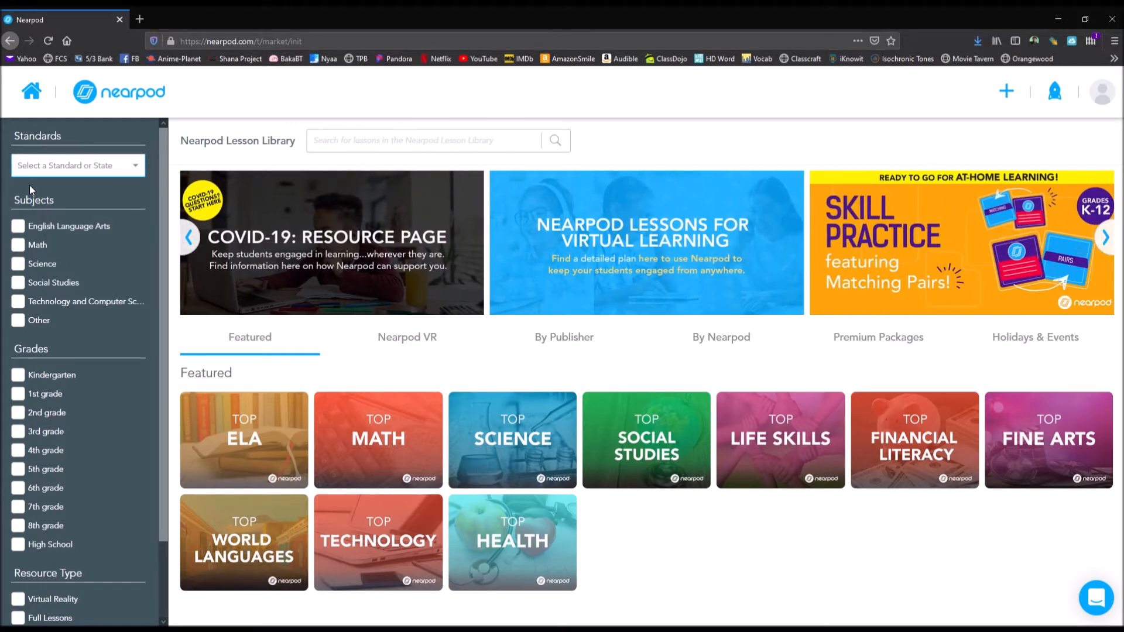
pyautogui.click(29, 185)
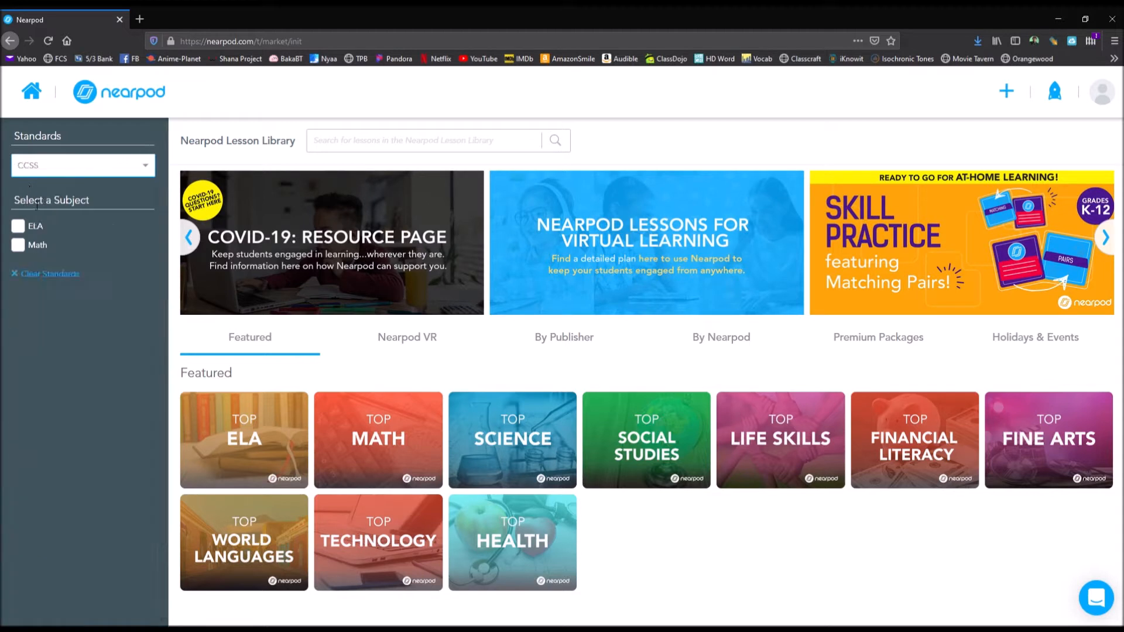
pyautogui.click(18, 245)
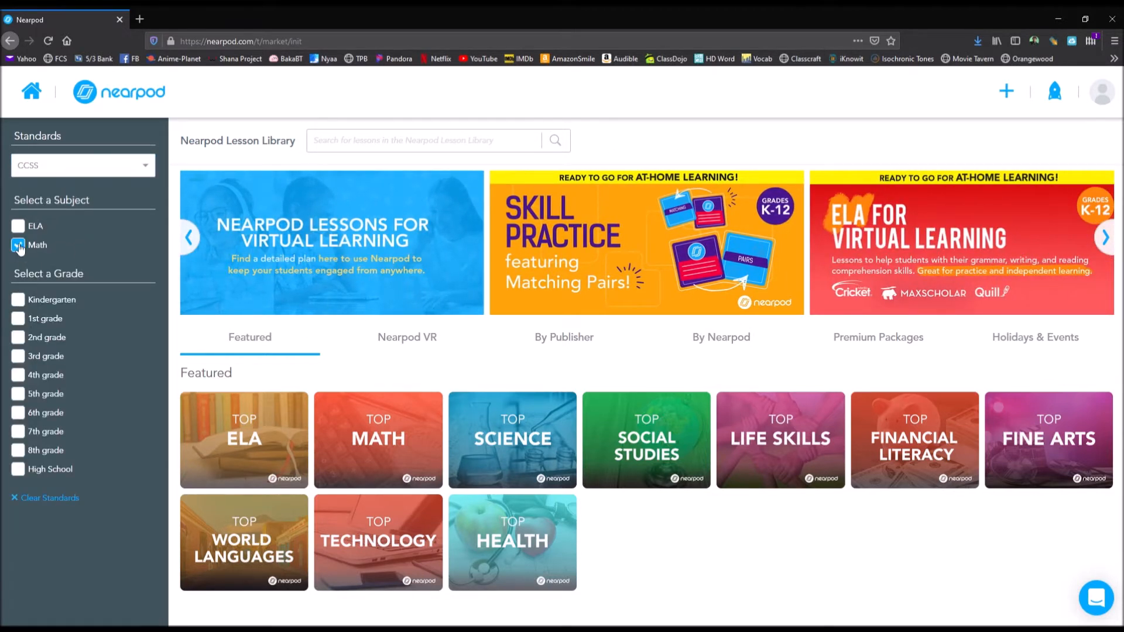
pyautogui.click(20, 338)
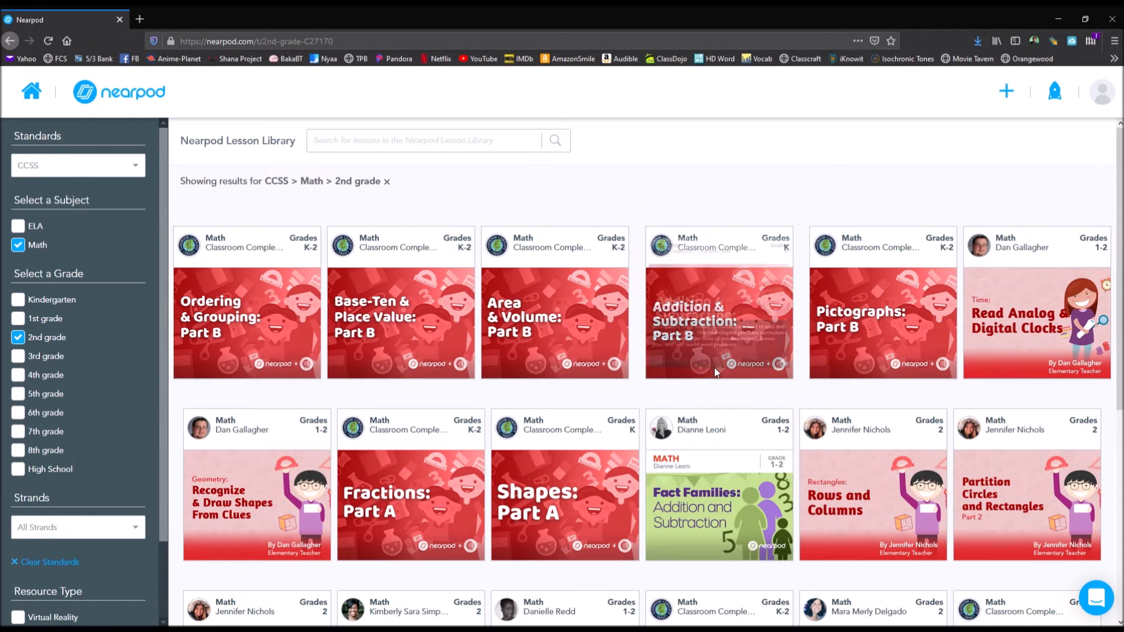
pyautogui.scroll(-2, 108, 419)
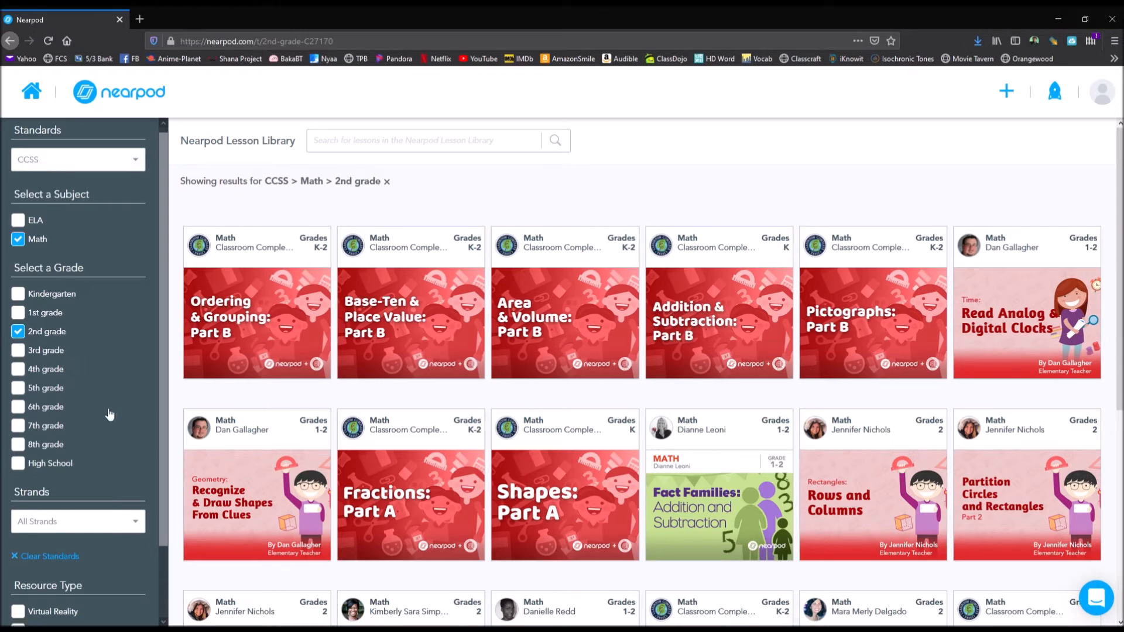
pyautogui.click(138, 466)
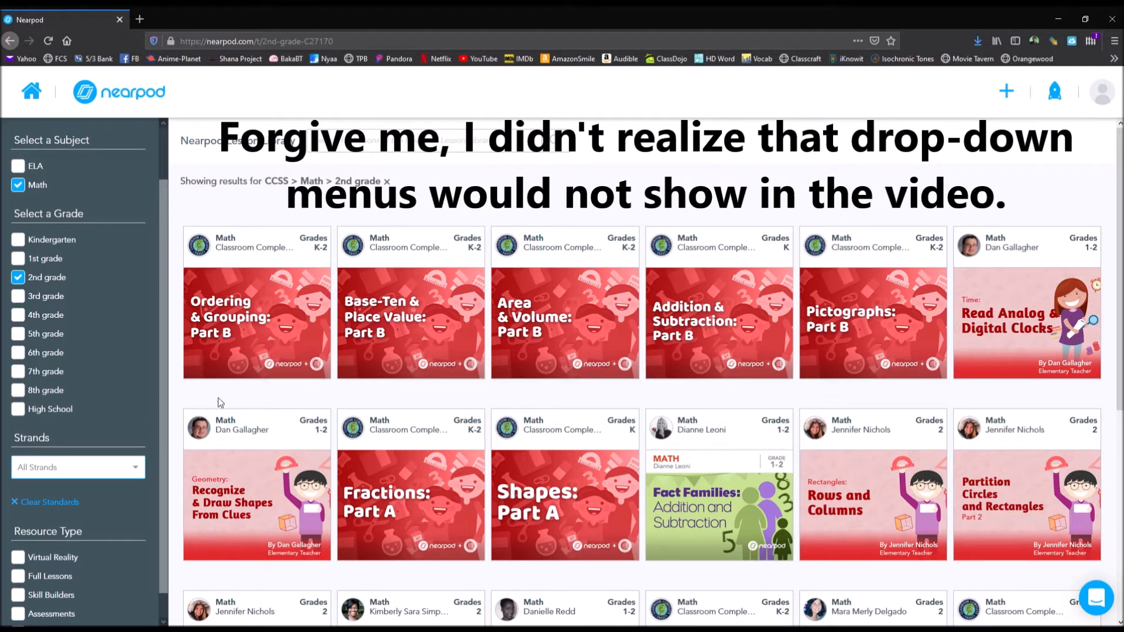
pyautogui.click(142, 210)
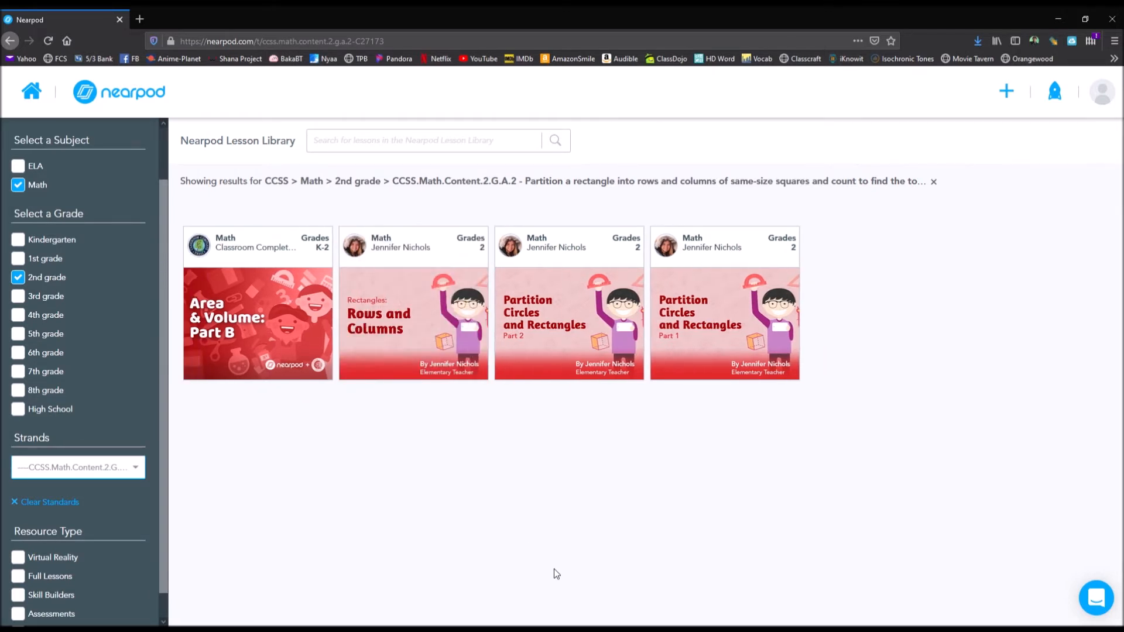
# View the sharing options for the Rectangles: Rows and Columns lesson and close them.
pyautogui.moveTo(448, 341)
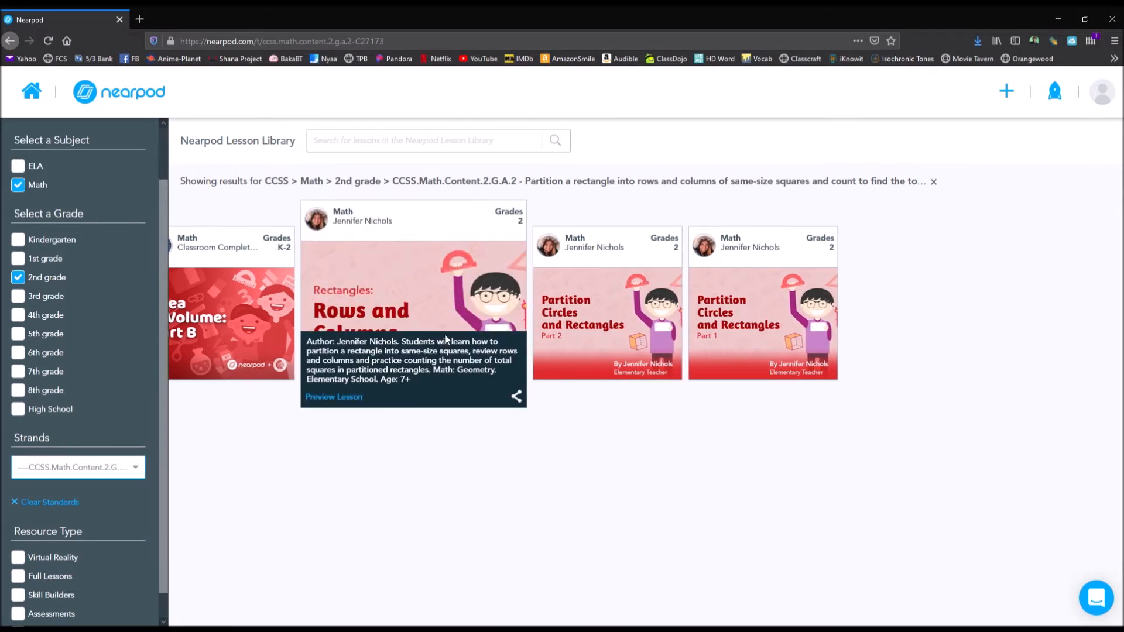
pyautogui.click(517, 396)
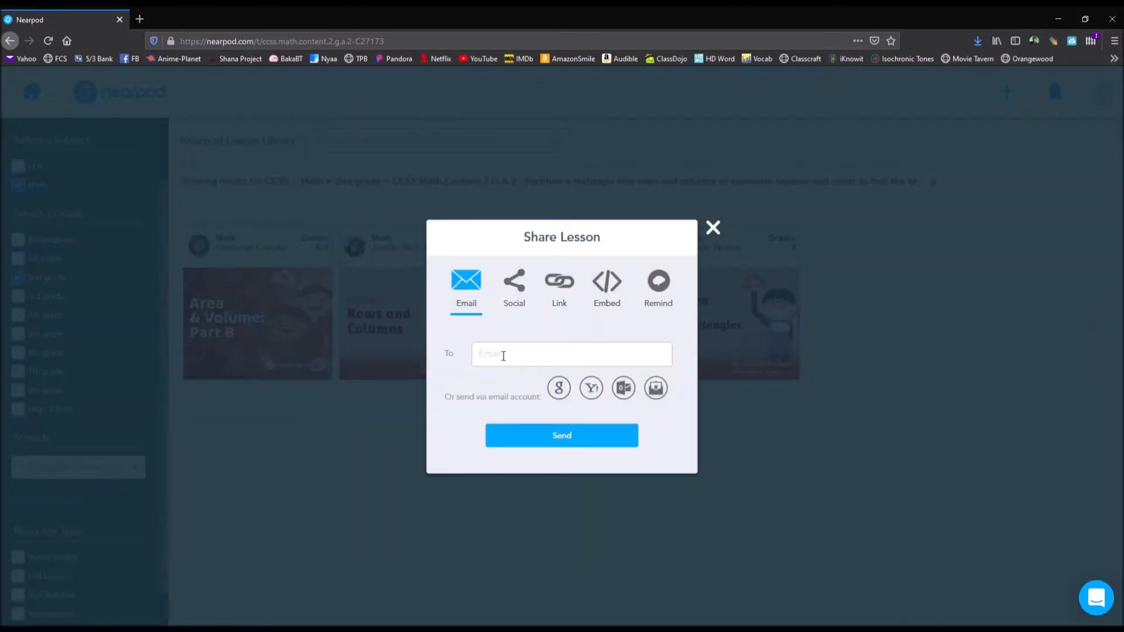
pyautogui.click(714, 228)
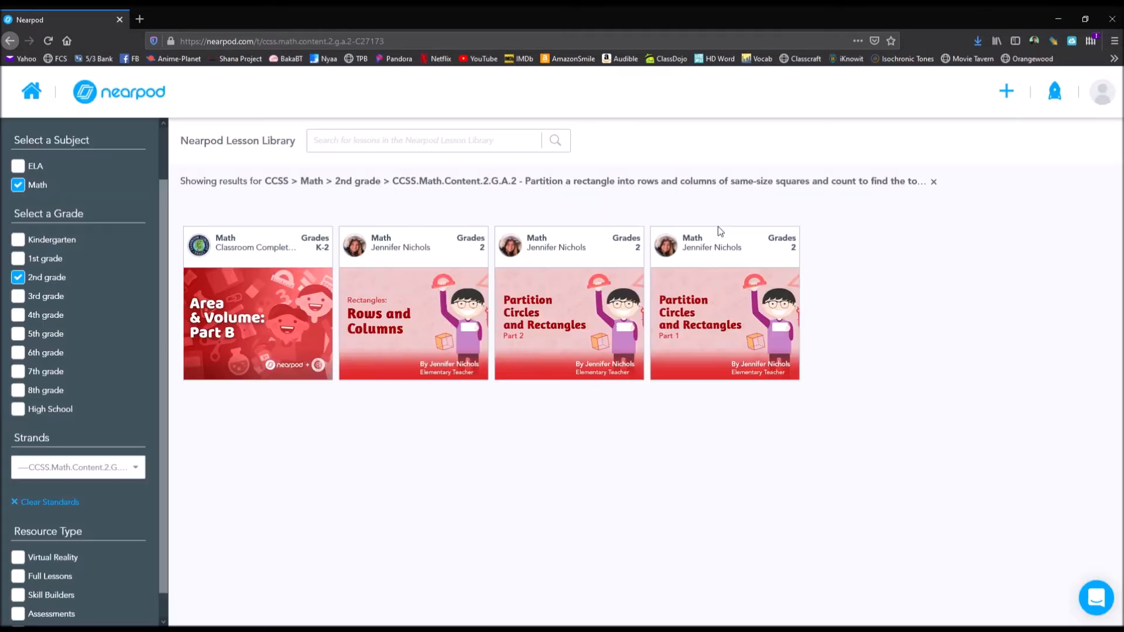
# Return to My Library and examine the actions on the lesson cards and the options for creating new items.
pyautogui.click(40, 94)
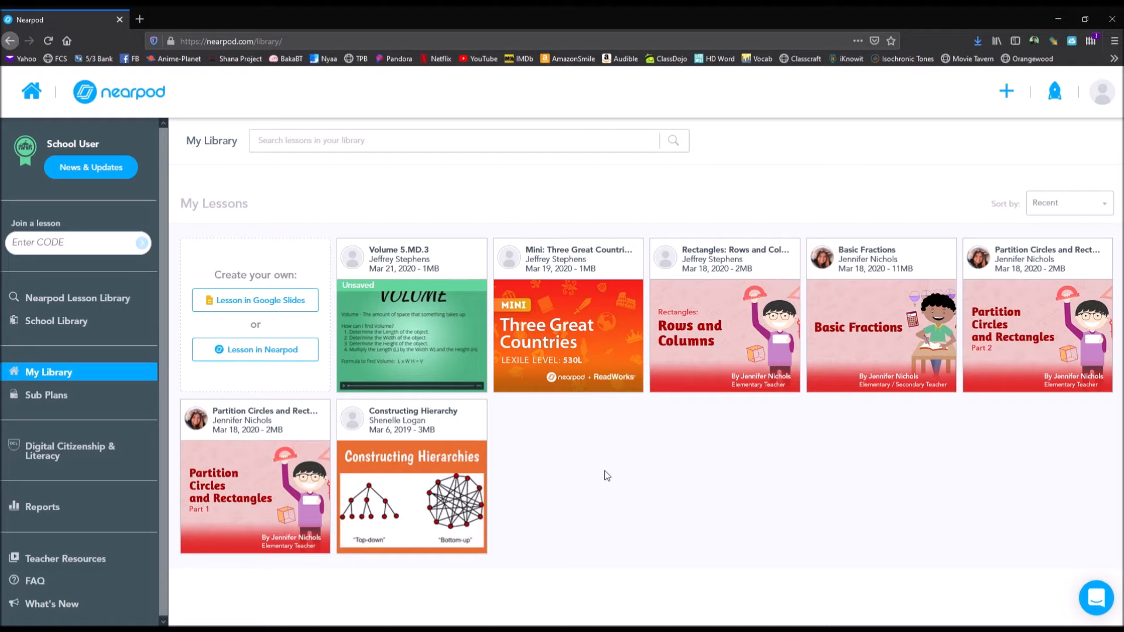
pyautogui.moveTo(970, 380)
pyautogui.moveTo(411, 316)
pyautogui.moveTo(431, 366)
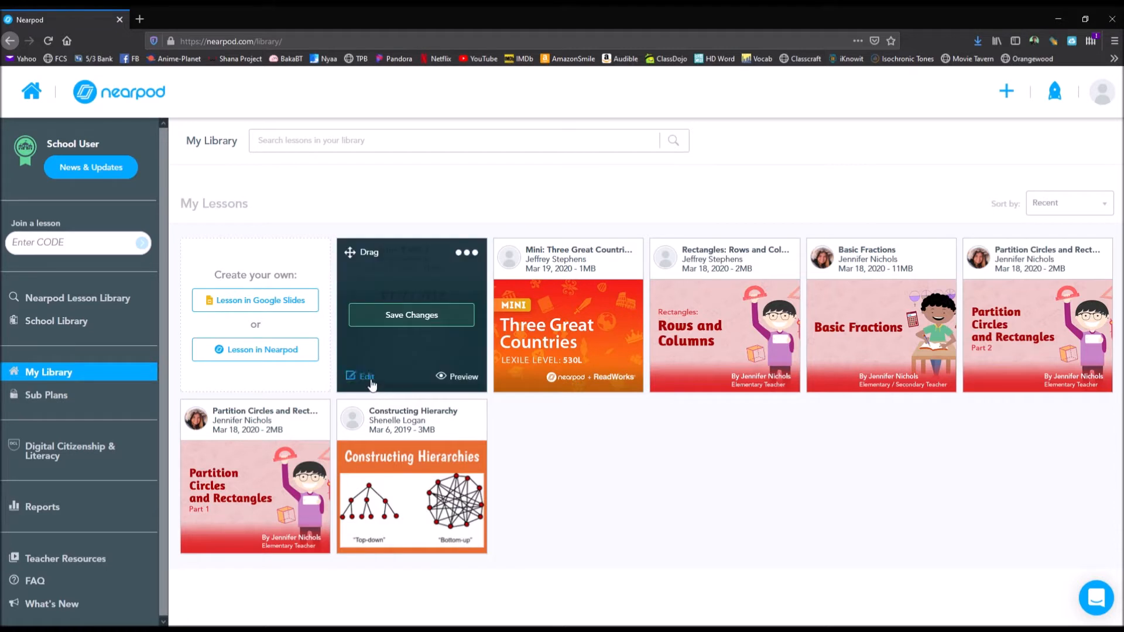
pyautogui.click(1013, 93)
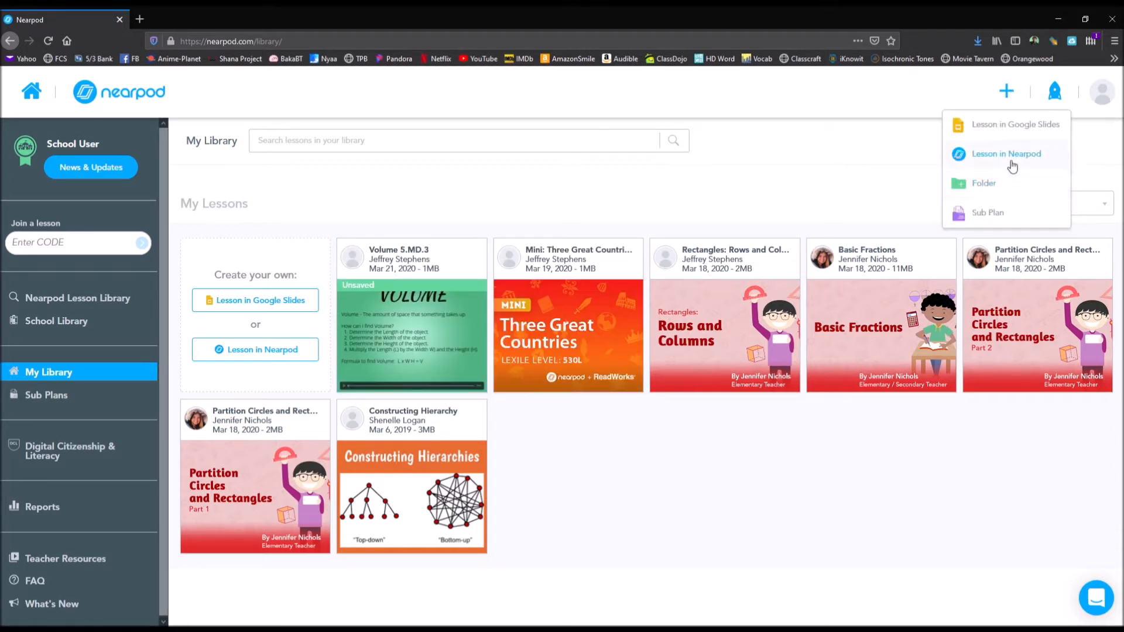
# Open the Volume 5.MD.3 lesson for editing and open its first slide in the slide editor.
pyautogui.moveTo(420, 344)
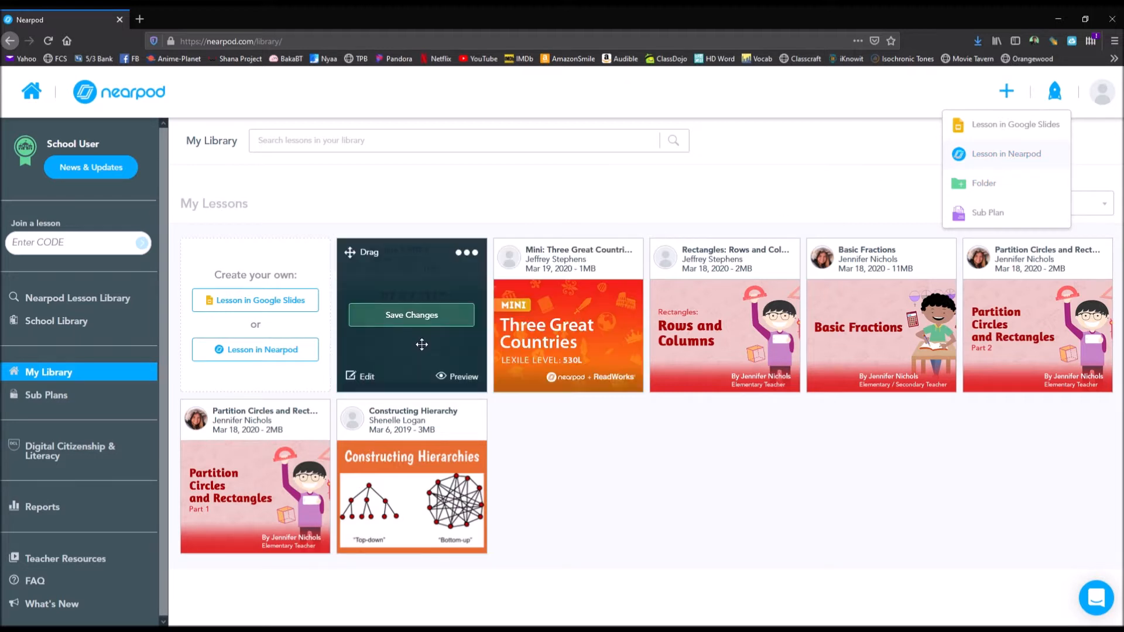
pyautogui.click(367, 377)
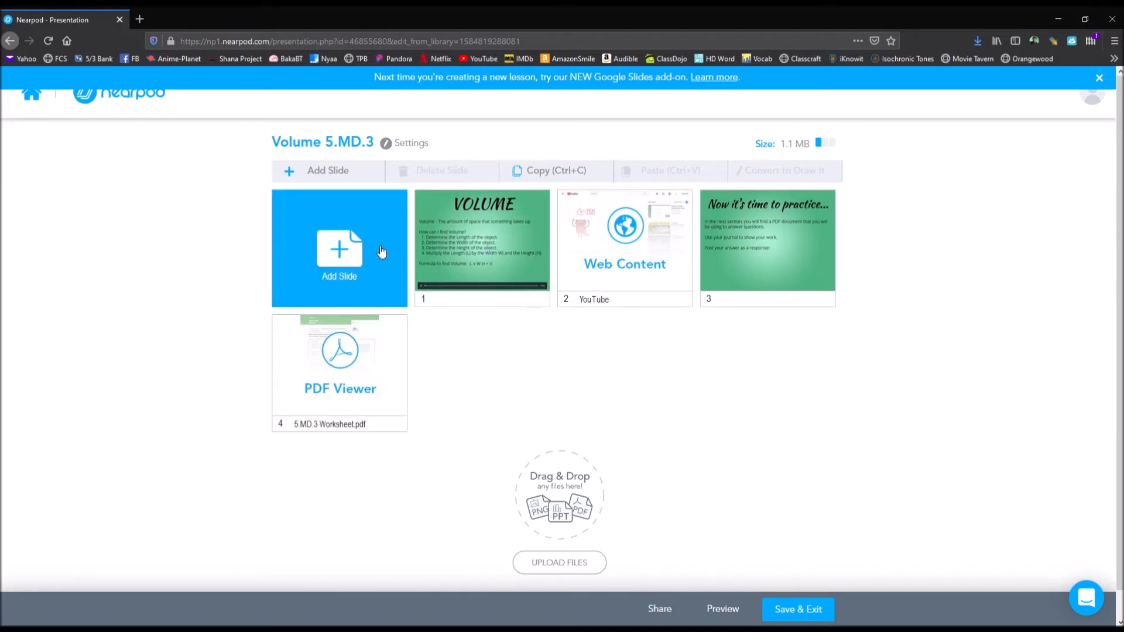
pyautogui.click(518, 243)
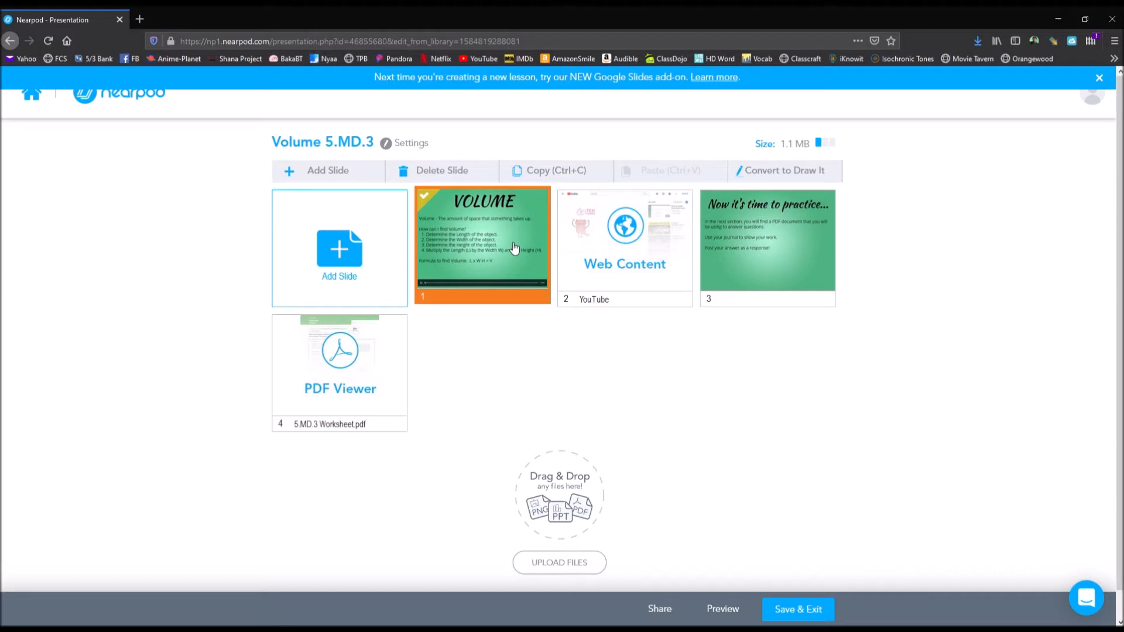
pyautogui.doubleClick(510, 287)
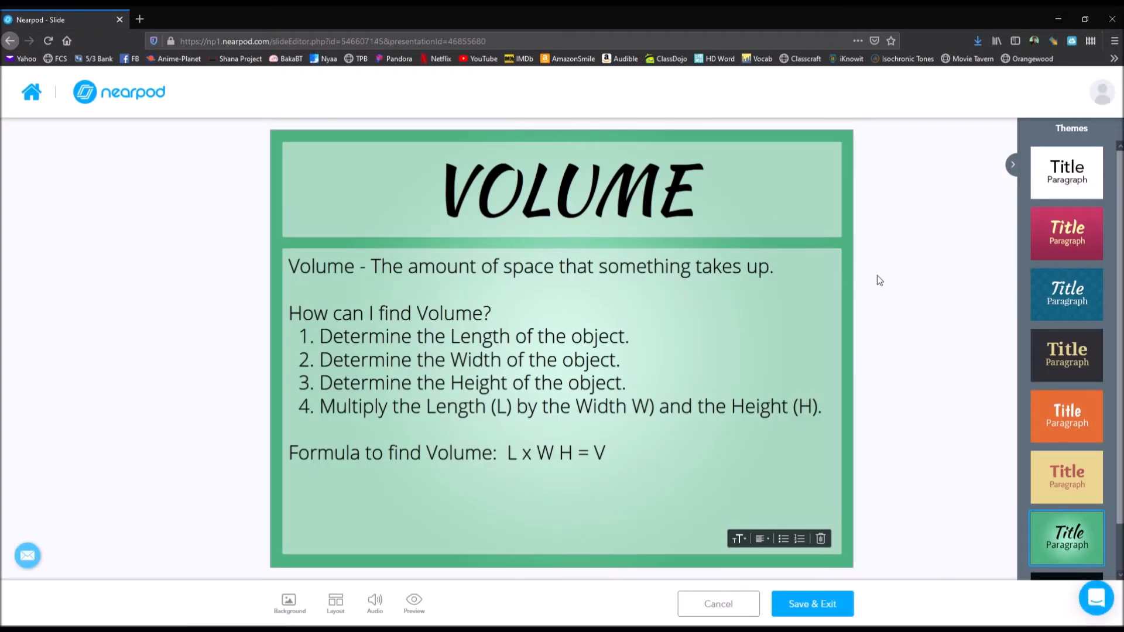
# Insert the missing "x" so the volume formula reads L x W x H = V, and save the slide.
pyautogui.click(627, 459)
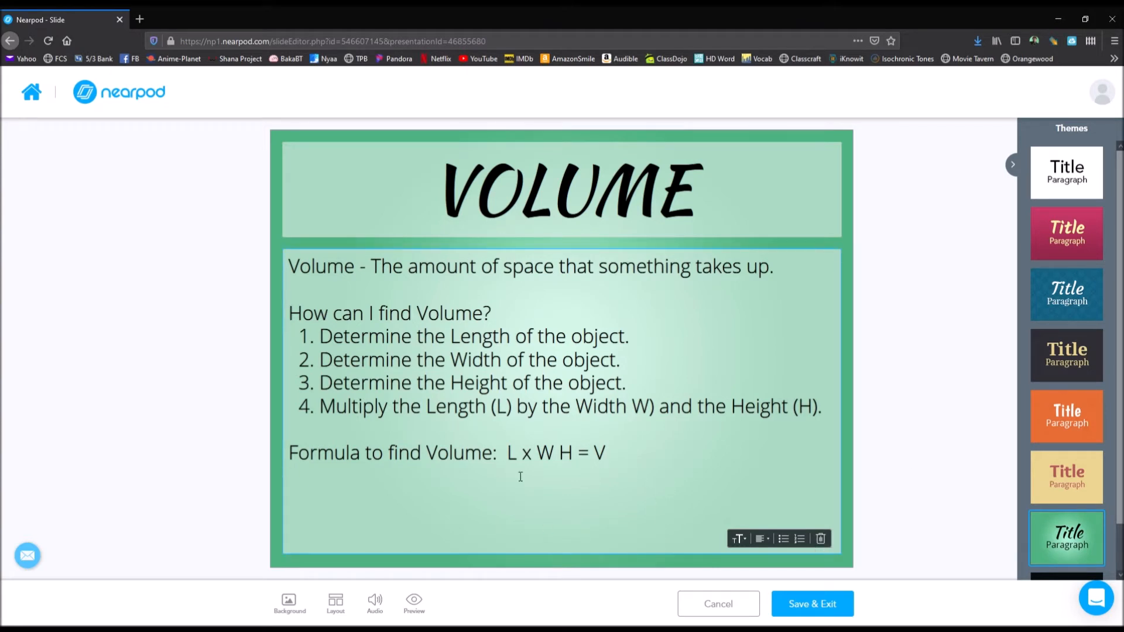
pyautogui.click(553, 454)
pyautogui.write('x')
pyautogui.click(812, 610)
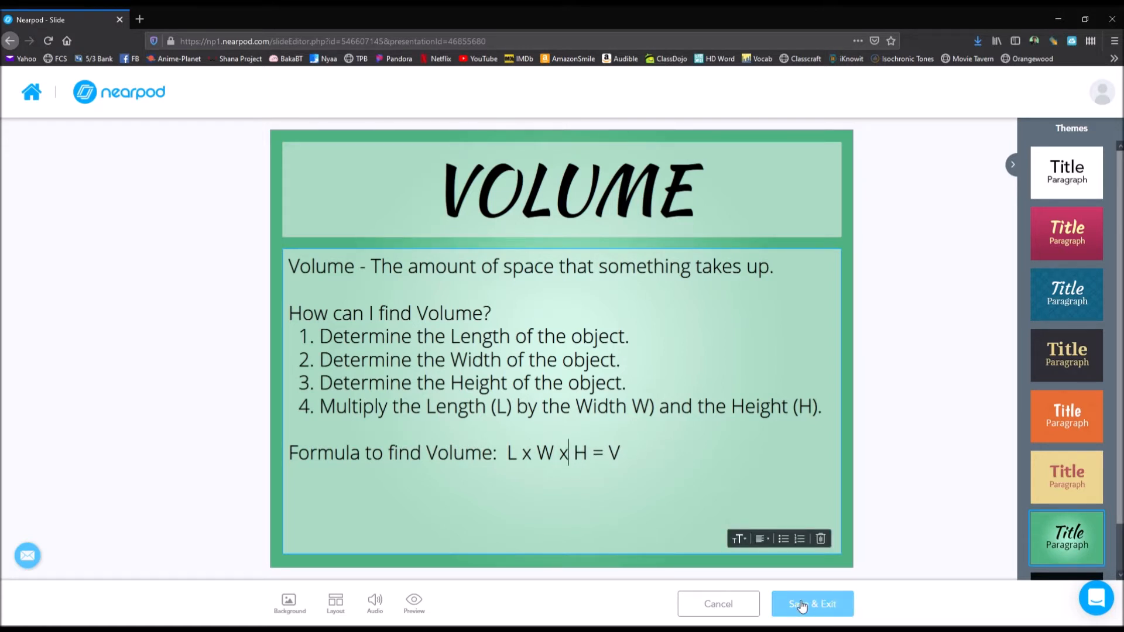
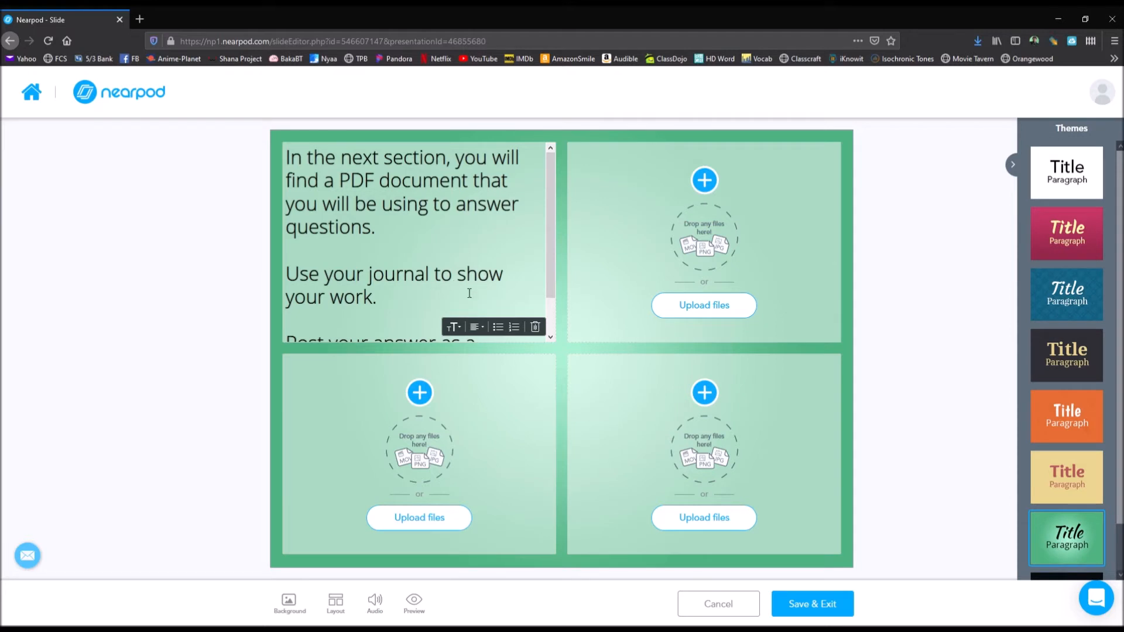
# Show the slide's audio options, and leave the slide editor discarding the edits.
pyautogui.click(378, 610)
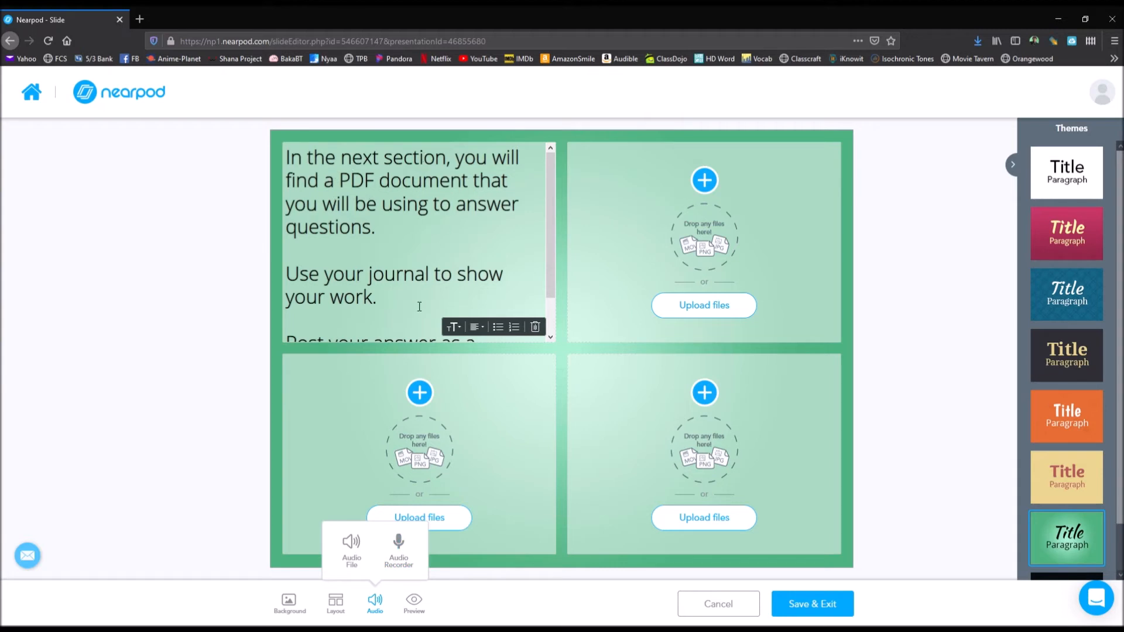
pyautogui.click(739, 609)
pyautogui.click(612, 253)
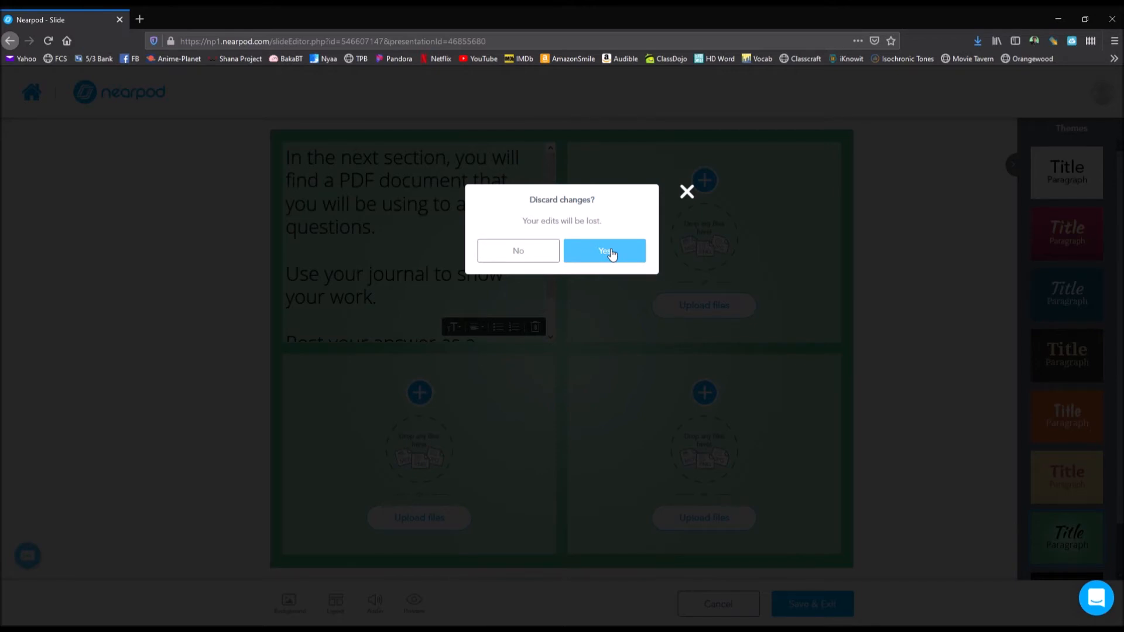
pyautogui.click(611, 253)
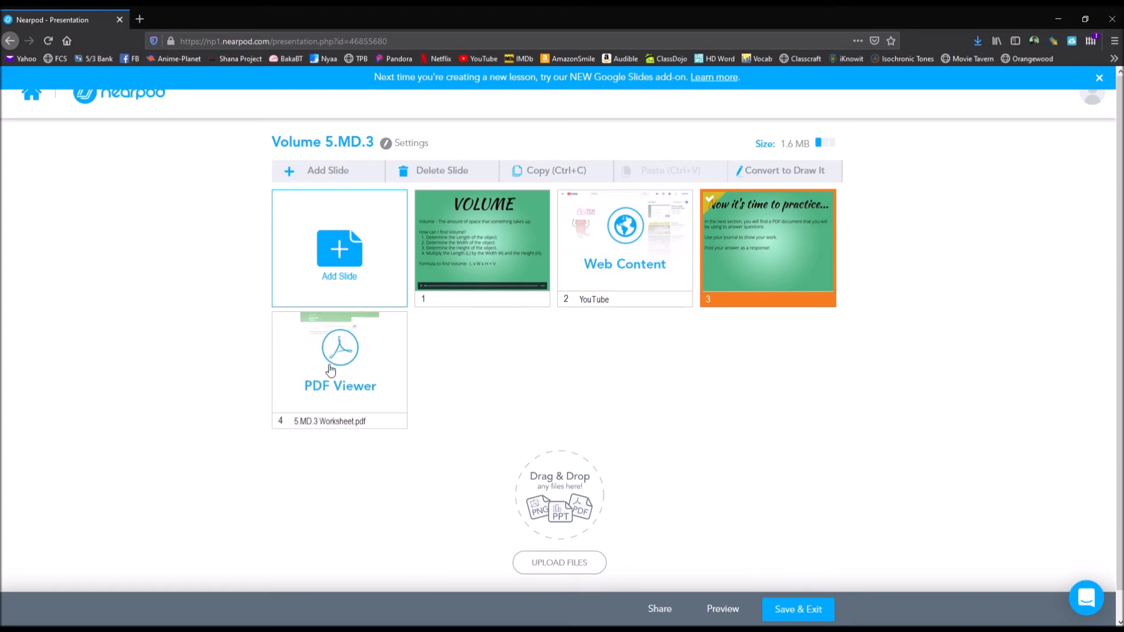
# View the 5.MD.3 Worksheet.pdf document from the PDF Viewer slide and return to the lesson's slide overview.
pyautogui.click(330, 370)
pyautogui.doubleClick(343, 385)
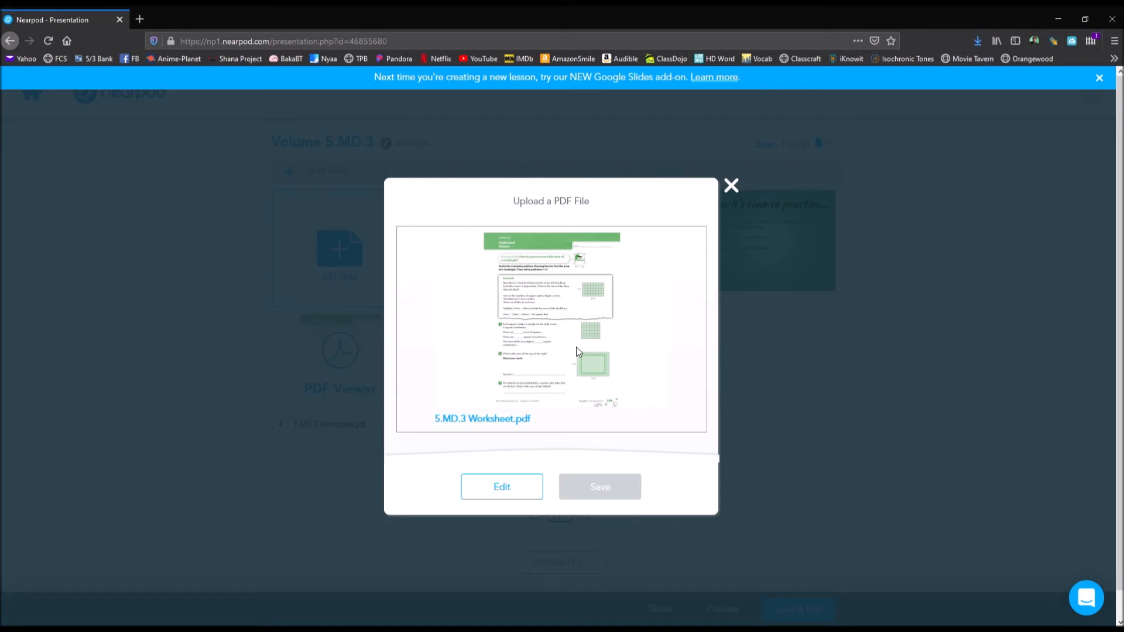
pyautogui.click(495, 419)
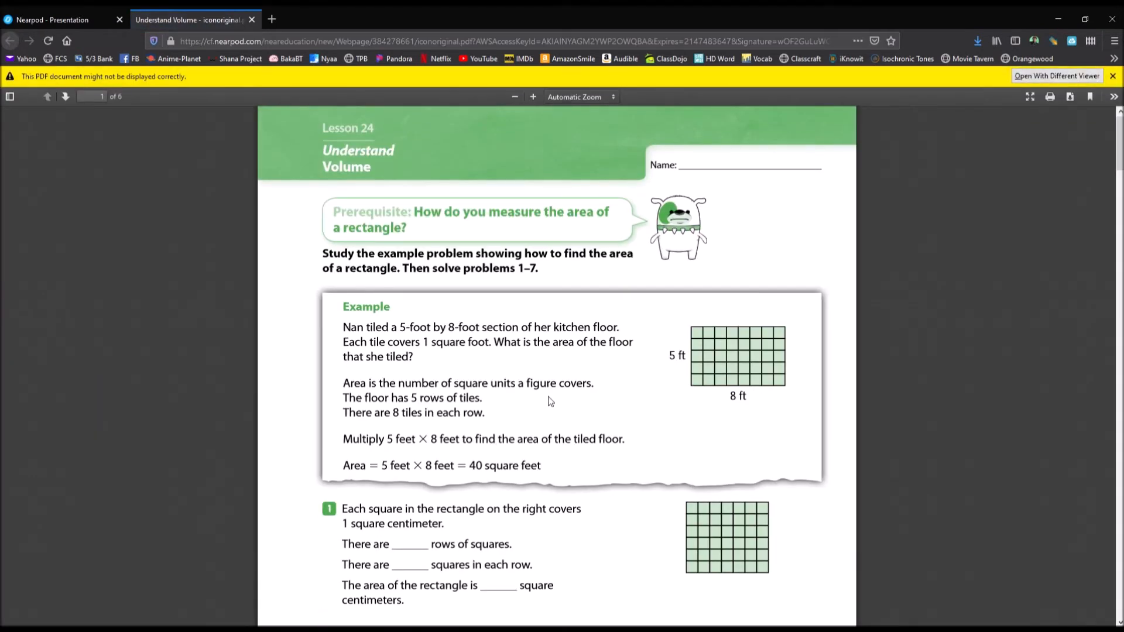
pyautogui.hotkey('ctrl', 'w')
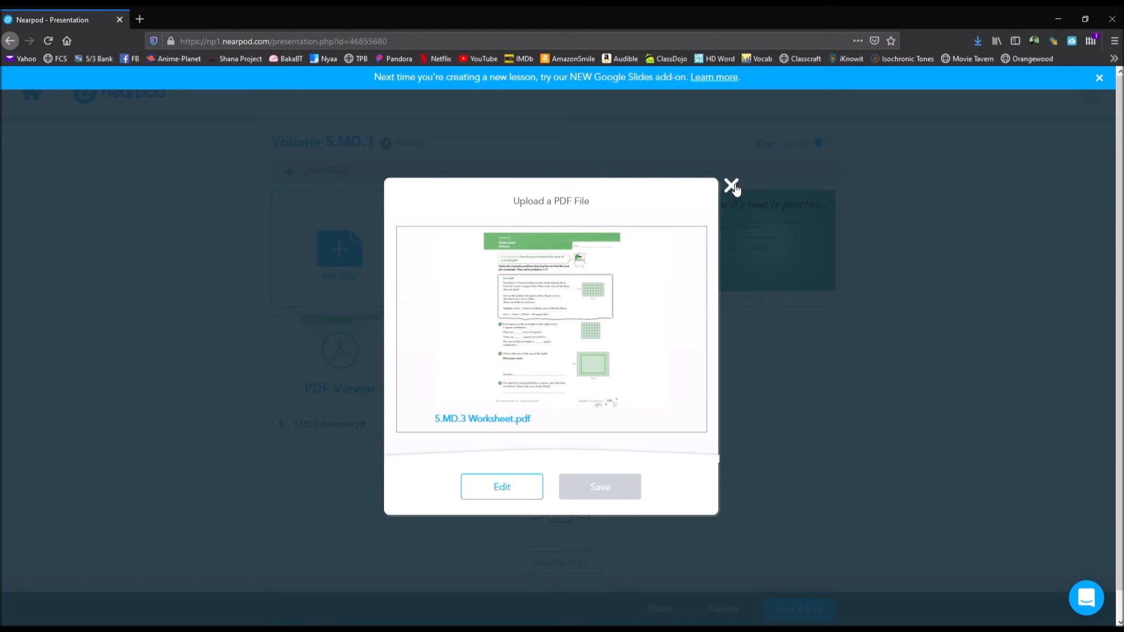
pyautogui.click(731, 186)
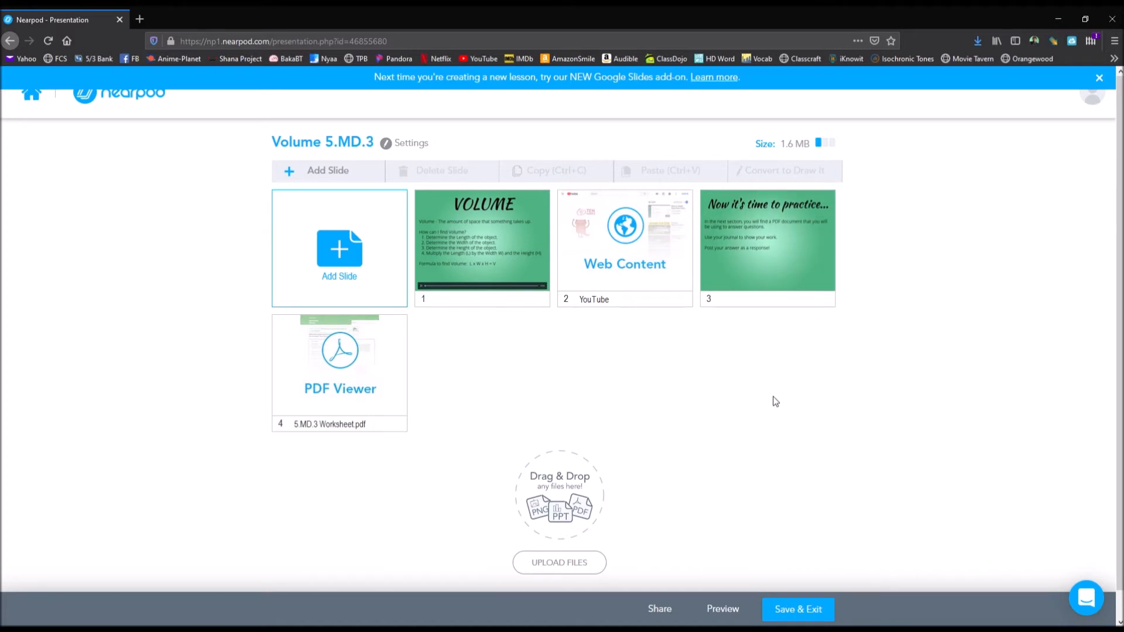
pyautogui.click(780, 264)
pyautogui.click(363, 382)
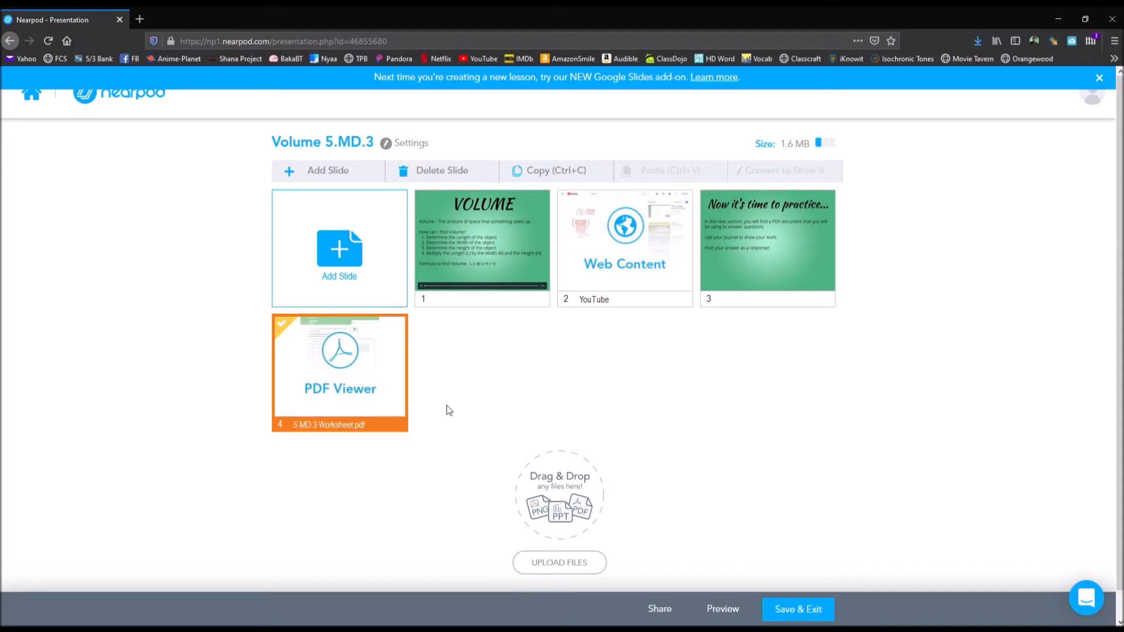
pyautogui.click(525, 390)
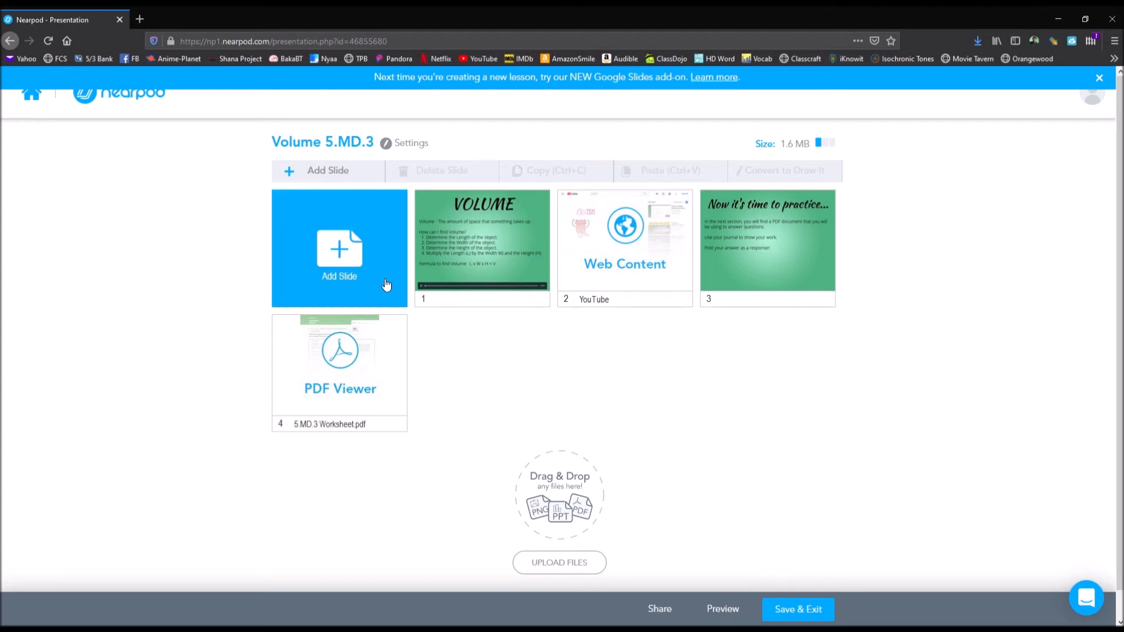
# Browse the available activity types for a new slide and add an Open Ended Question activity to the lesson.
pyautogui.click(367, 283)
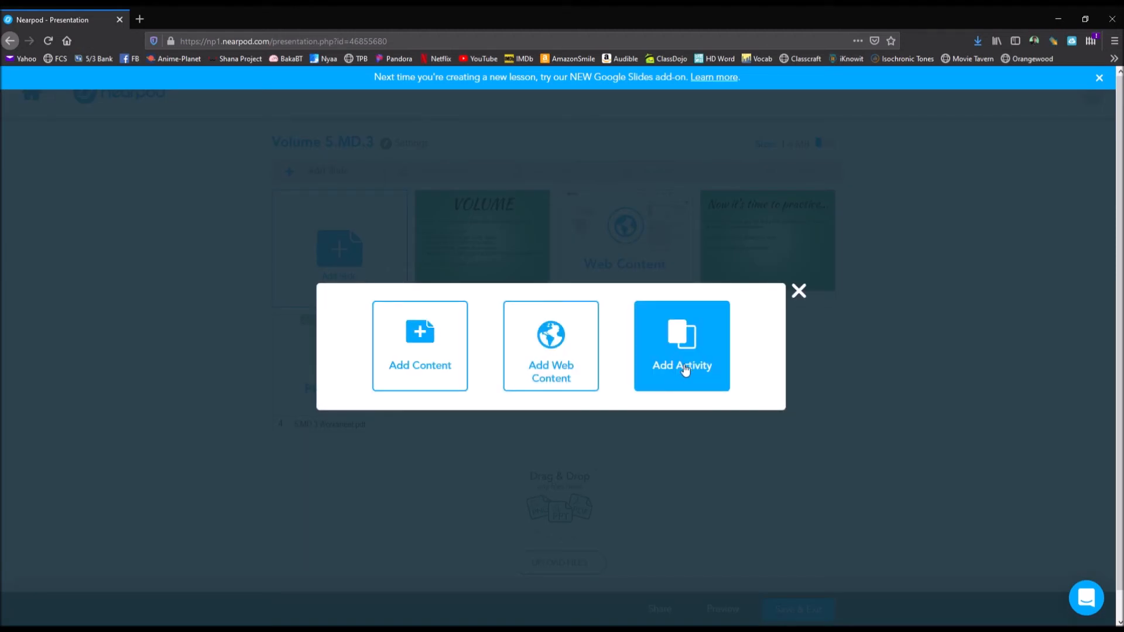
pyautogui.click(702, 378)
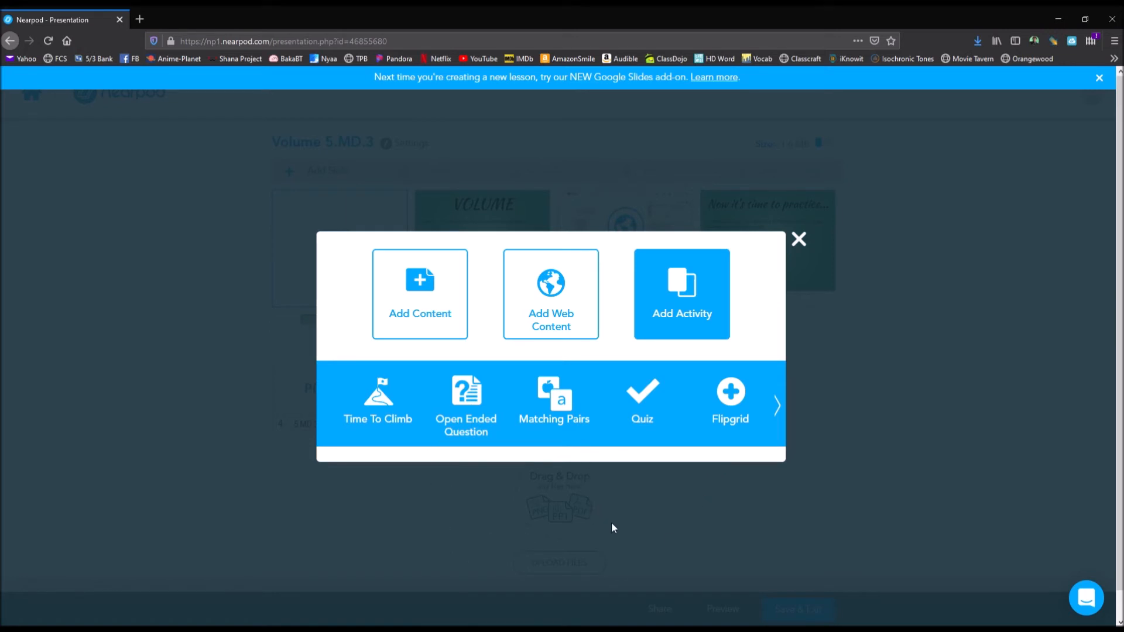
pyautogui.click(778, 408)
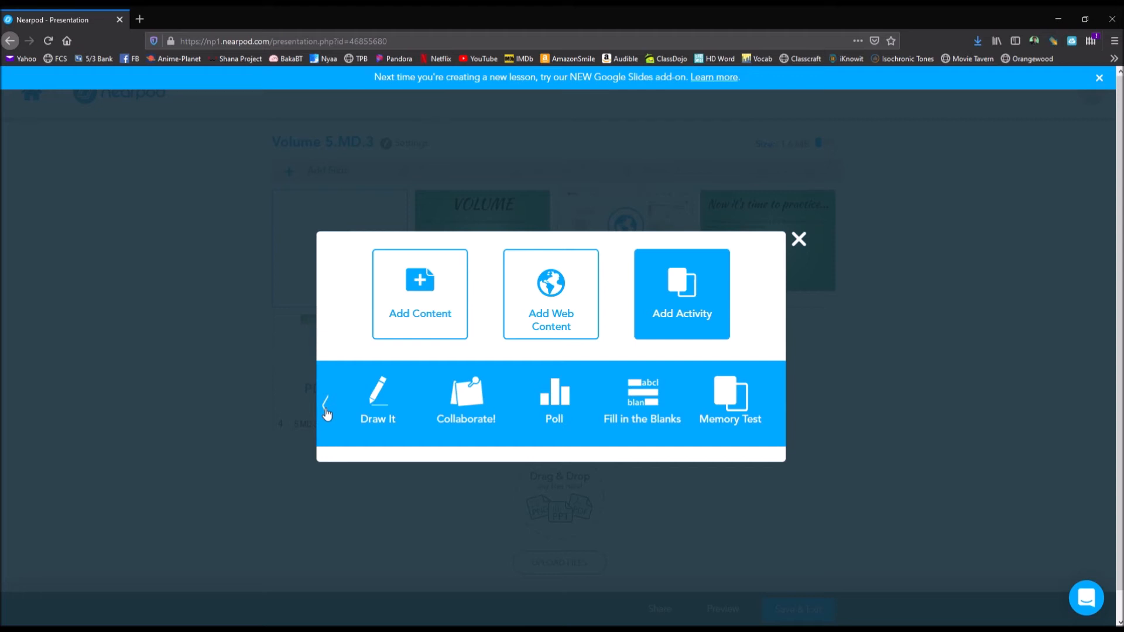
pyautogui.doubleClick(682, 319)
pyautogui.click(326, 404)
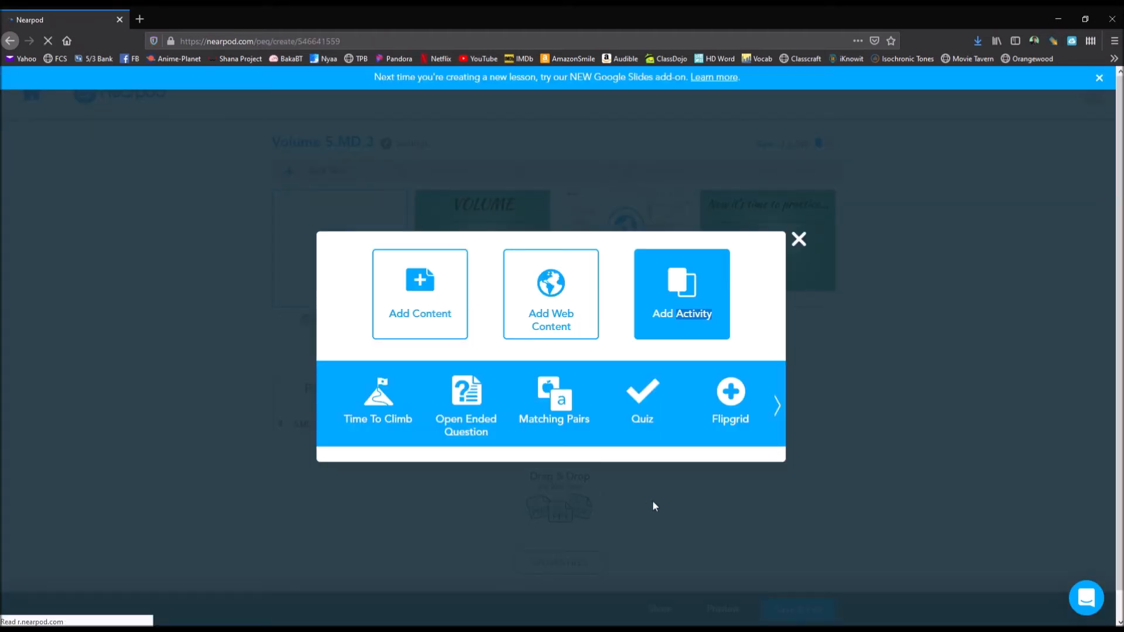
pyautogui.click(468, 411)
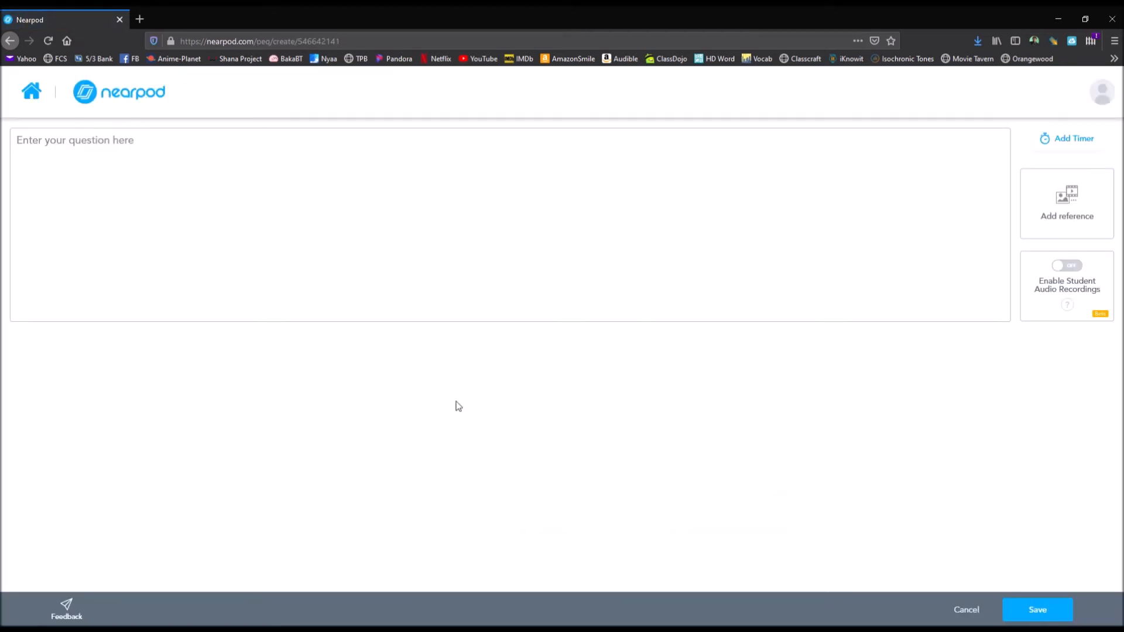
# Enter "I want my students to enter their answers by typing them into the space below." as the question and save the activity.
pyautogui.click(464, 182)
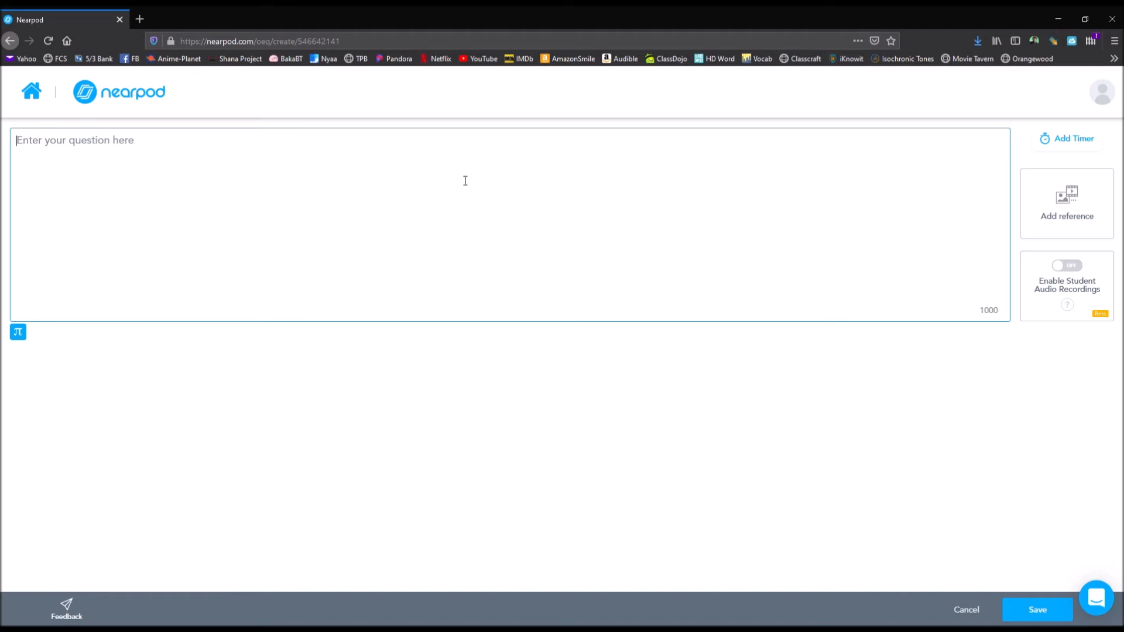
pyautogui.write('I ')
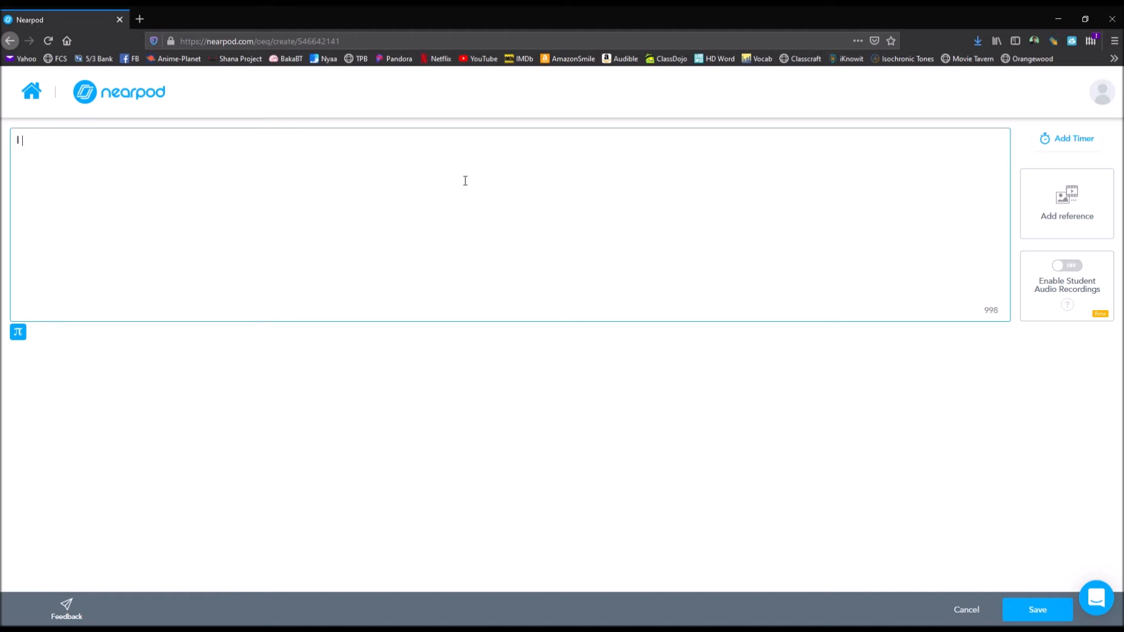
pyautogui.write('want my students to e')
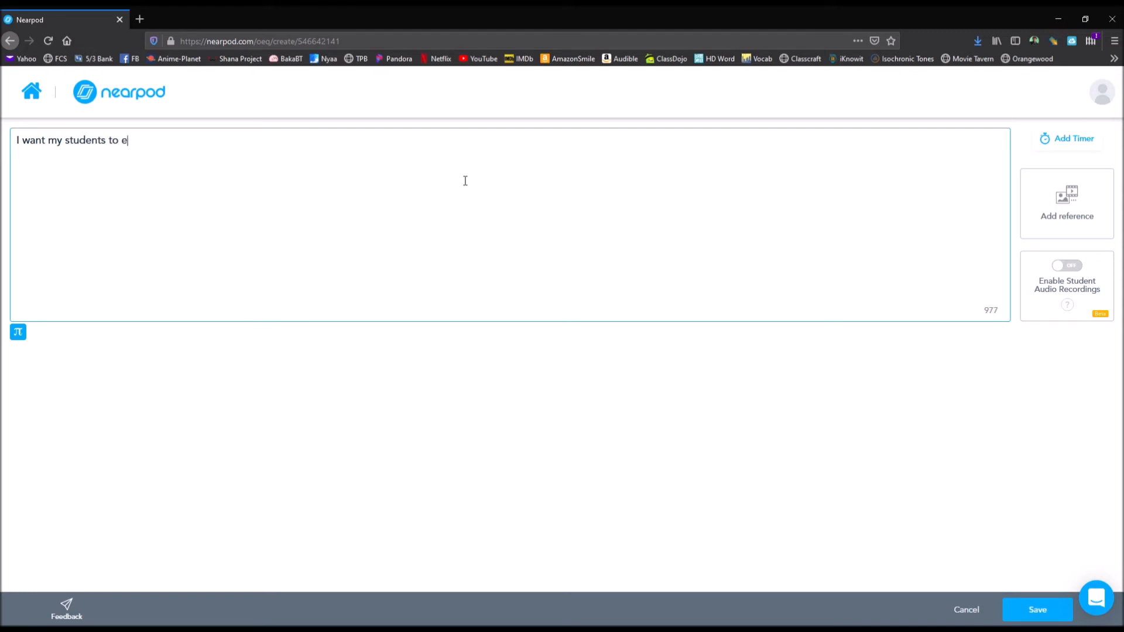
pyautogui.write('nter their ea')
pyautogui.press('BackSpace')
pyautogui.press('BackSpace')
pyautogui.write('answers by typing them into the')
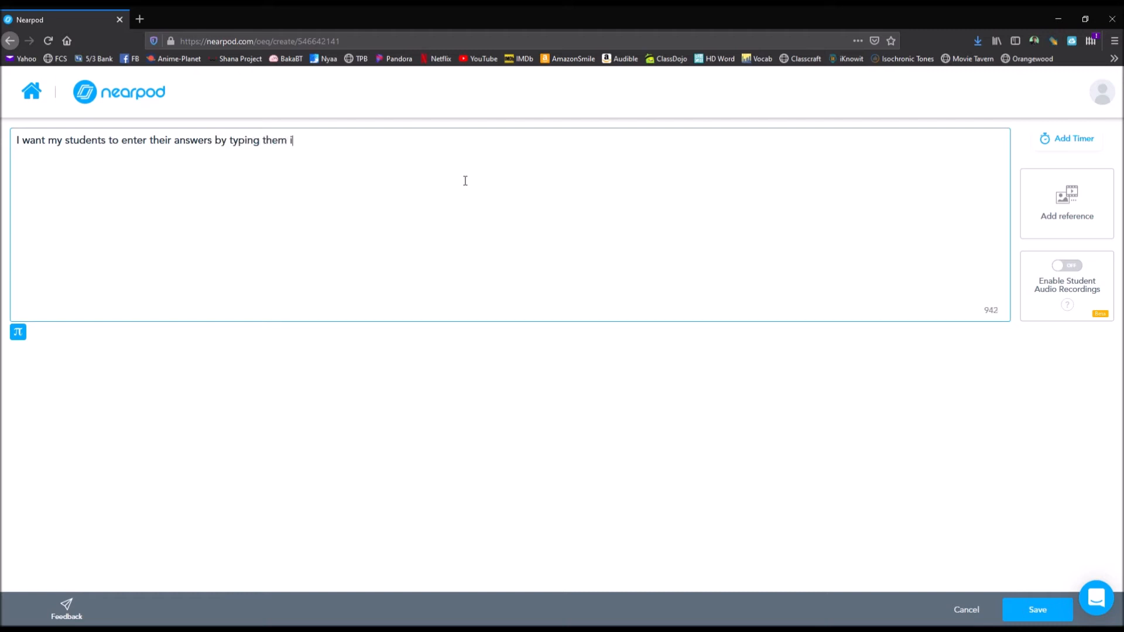
pyautogui.write(' box below')
pyautogui.press('BackSpace')
pyautogui.press('BackSpace')
pyautogui.press('BackSpace')
pyautogui.press('BackSpace')
pyautogui.press('BackSpace')
pyautogui.press('BackSpace')
pyautogui.press('BackSpace')
pyautogui.press('BackSpace')
pyautogui.press('BackSpace')
pyautogui.press('BackSpace')
pyautogui.write('space below.')
pyautogui.click(1051, 613)
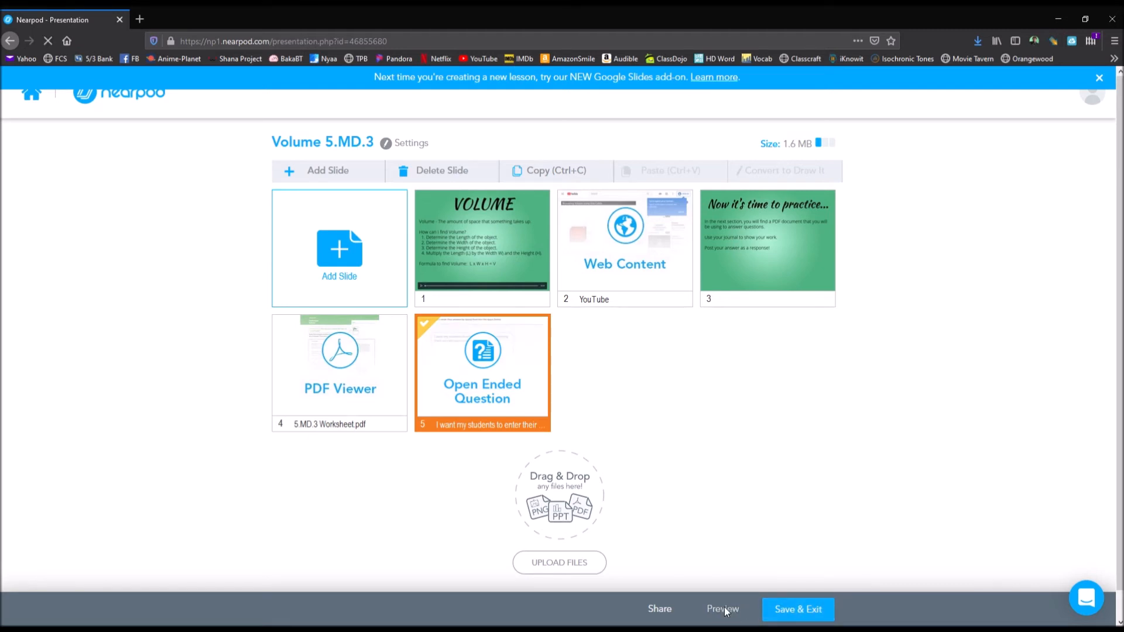
# Preview the lesson from the open ended question and page back through the worksheet to slide 3.
pyautogui.click(725, 608)
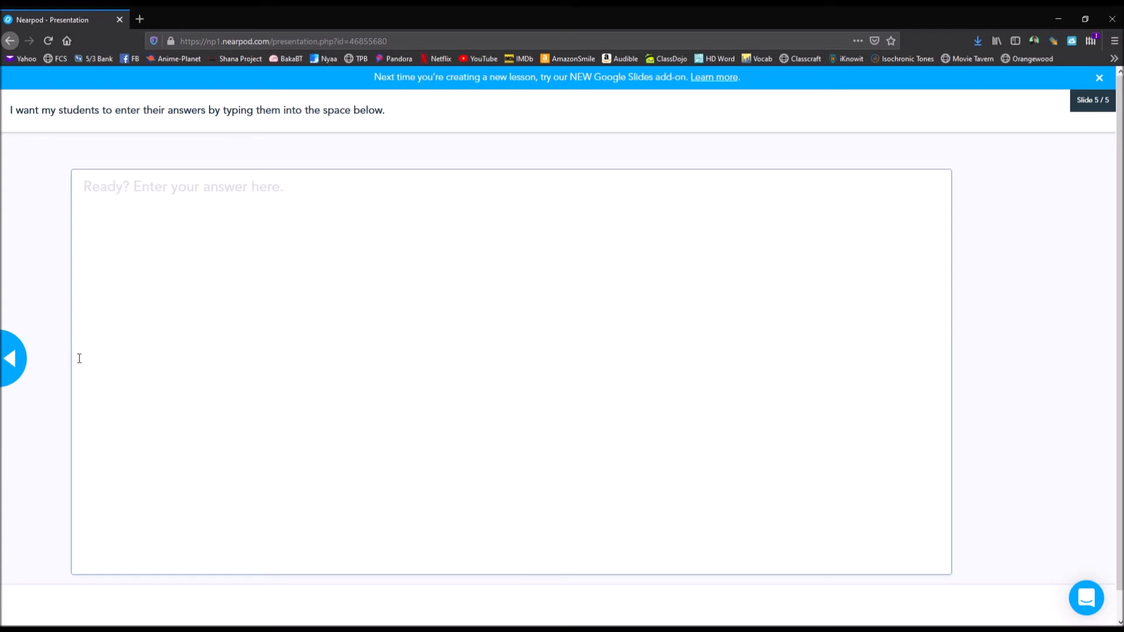
pyautogui.click(7, 362)
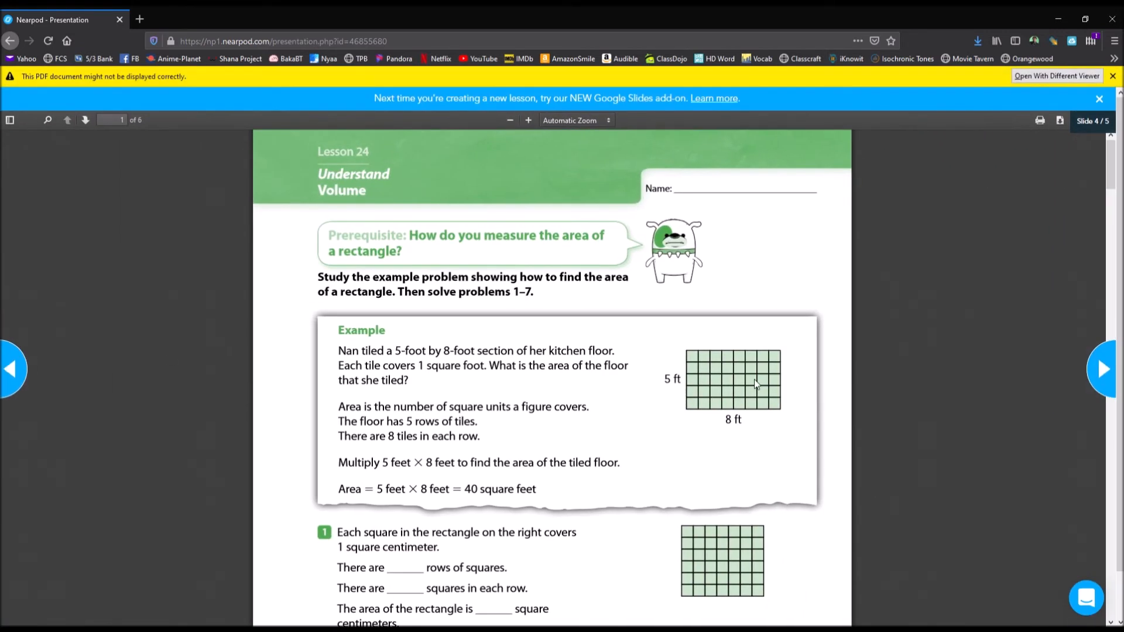
pyautogui.click(19, 390)
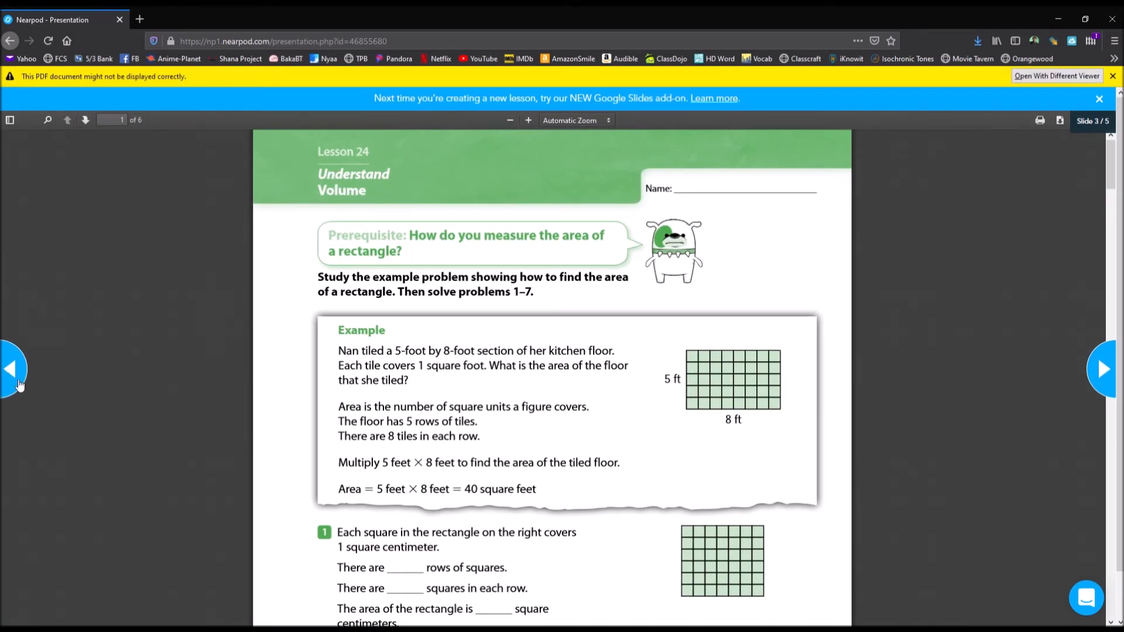
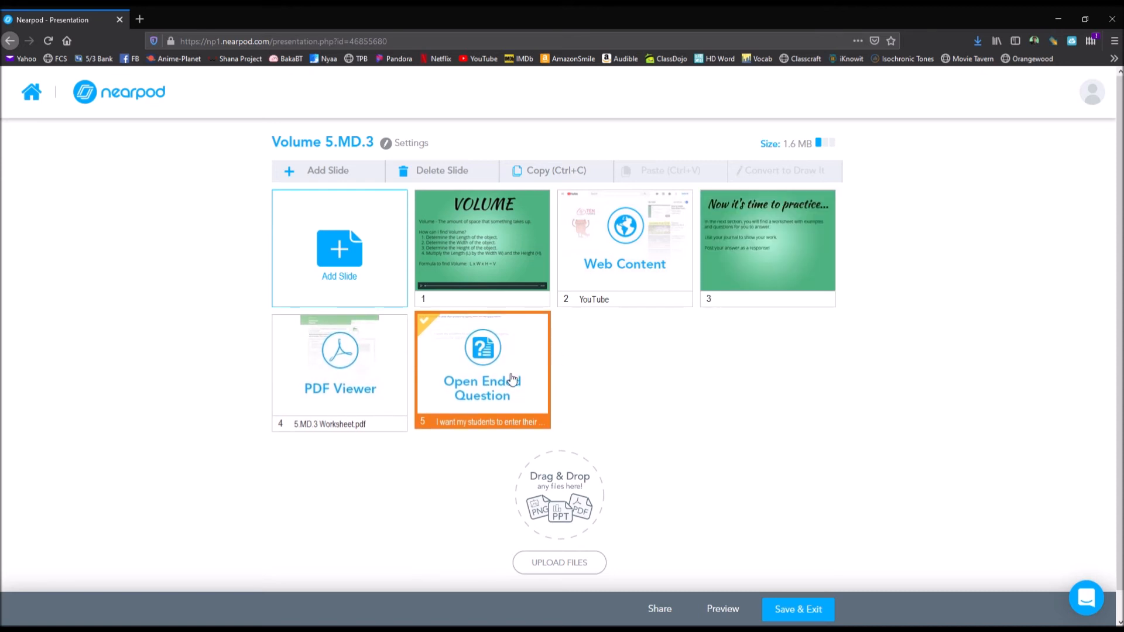
# Capture questions 1 to 3 of the 5.MD.3 Worksheet.pdf as an image and return to the lesson's slide overview.
pyautogui.click(340, 361)
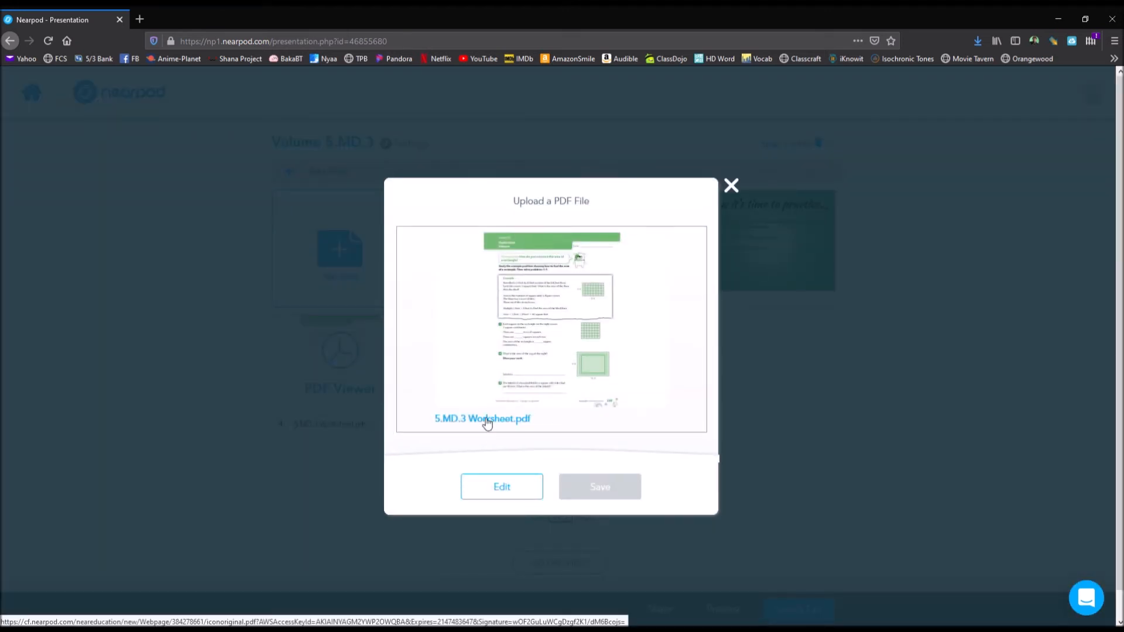
pyautogui.click(487, 421)
pyautogui.scroll(-5, 735, 417)
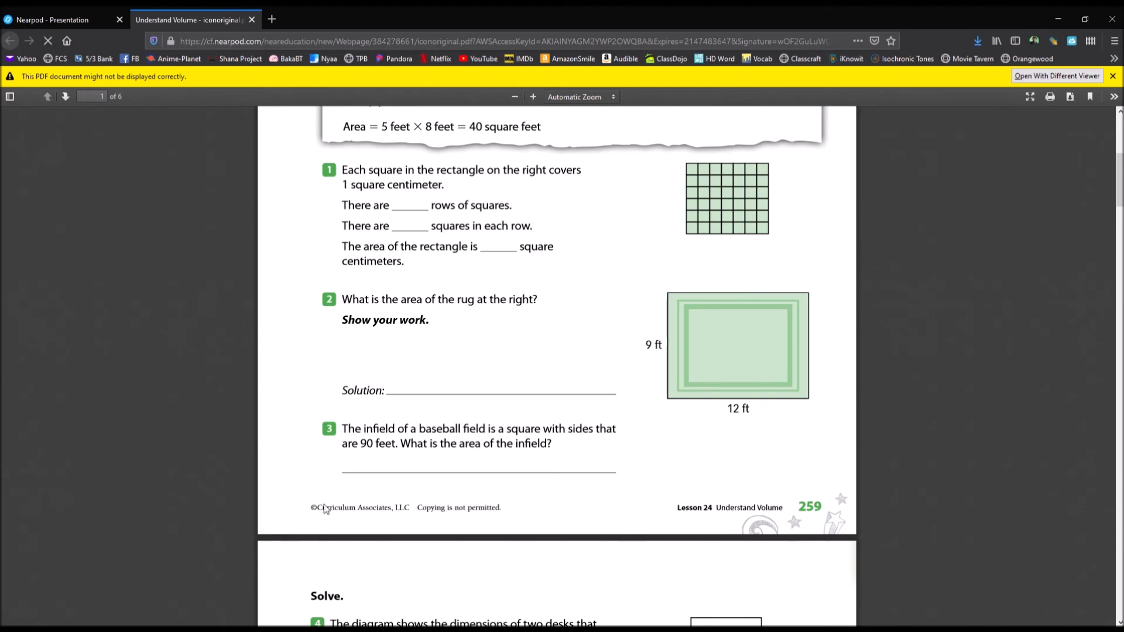
pyautogui.hotkey('ctrl', 'shift', 's')
pyautogui.moveTo(295, 150); pyautogui.dragTo(826, 481)
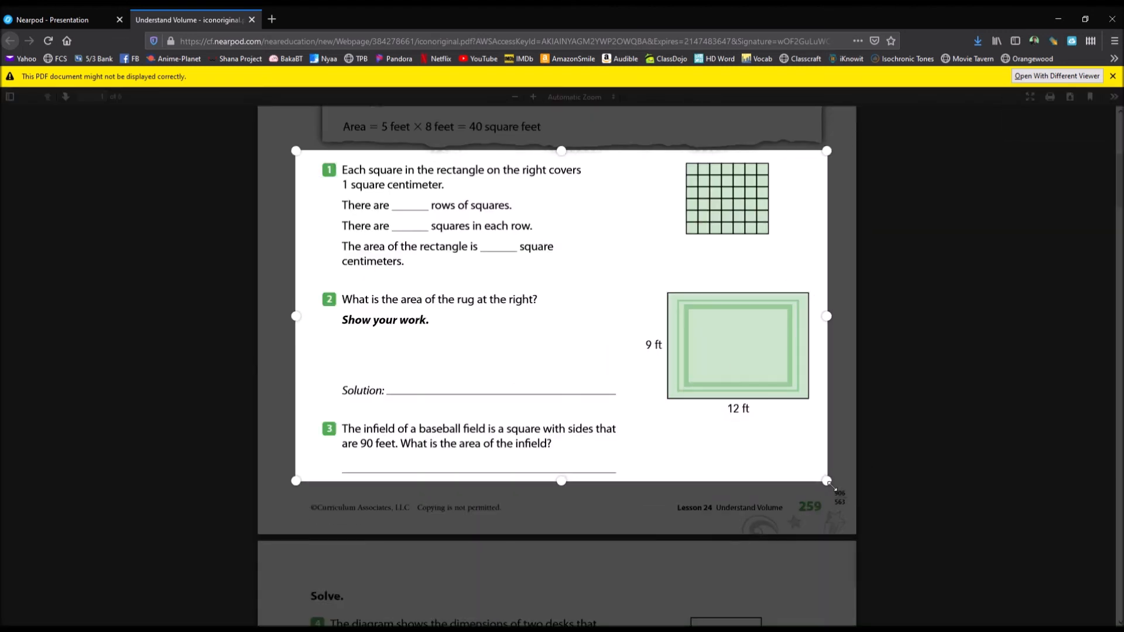
pyautogui.click(724, 500)
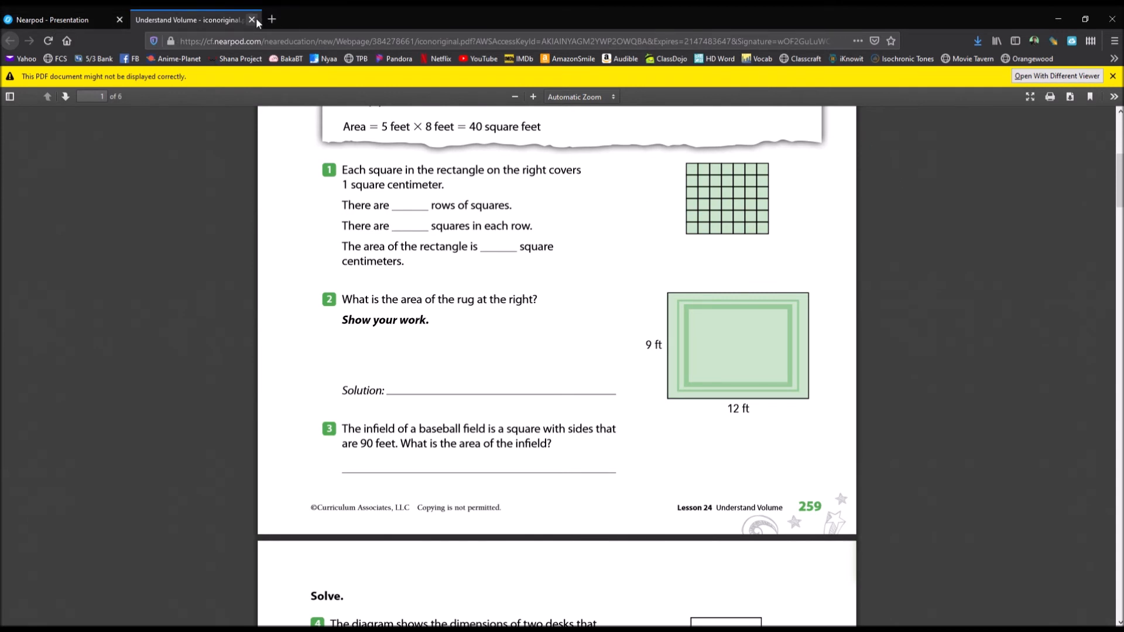
pyautogui.click(253, 20)
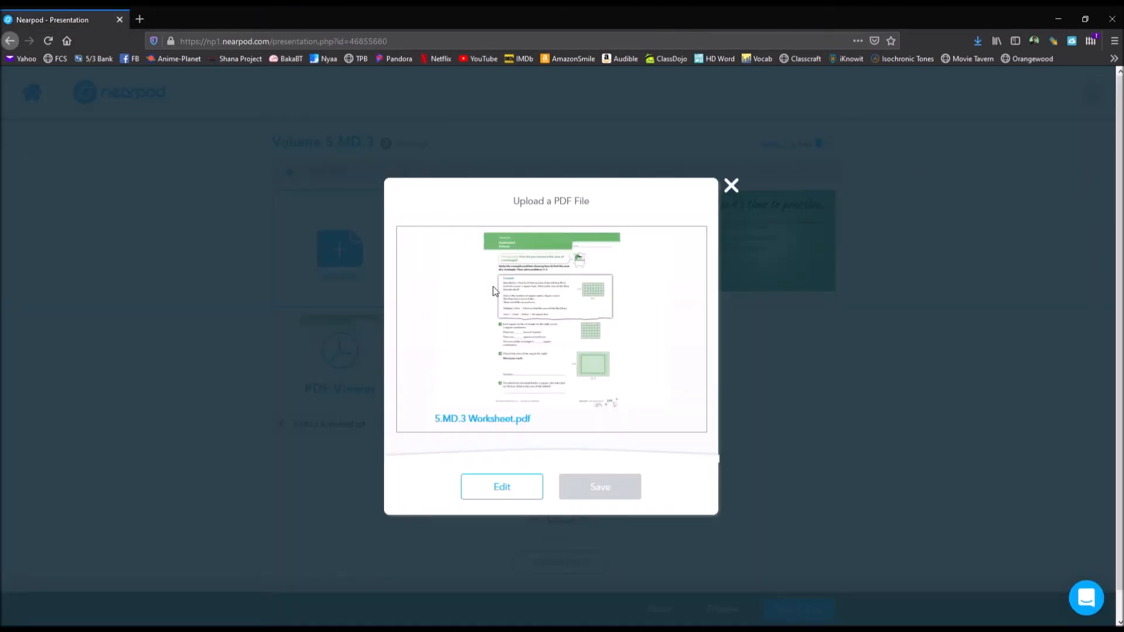
pyautogui.click(731, 186)
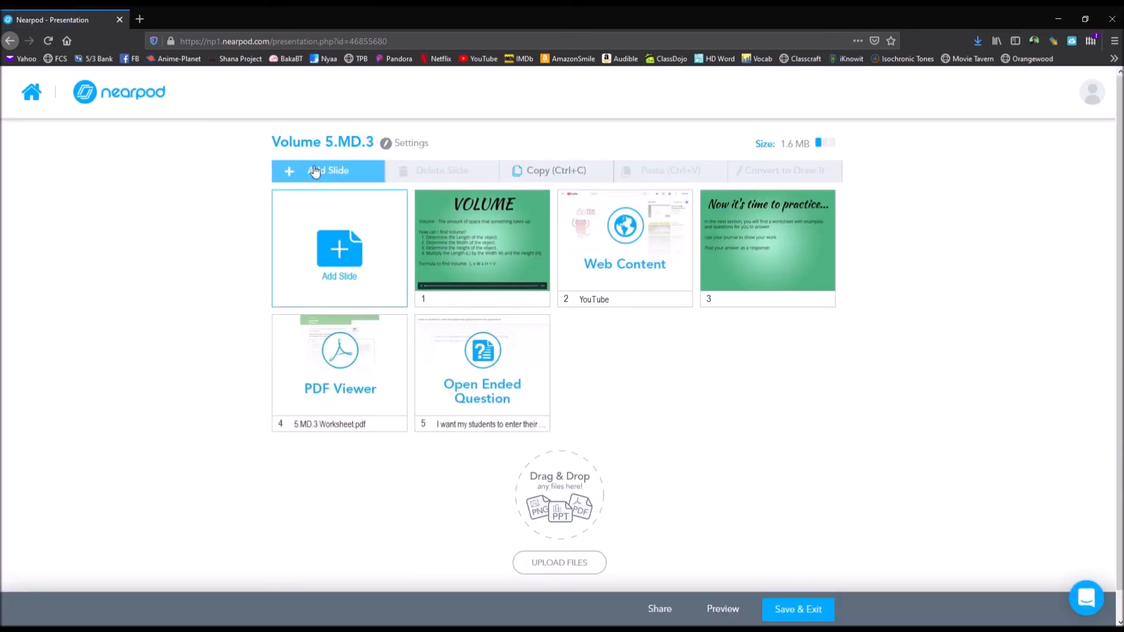
# Add a new content slide to the lesson and title it "Page 1".
pyautogui.click(309, 171)
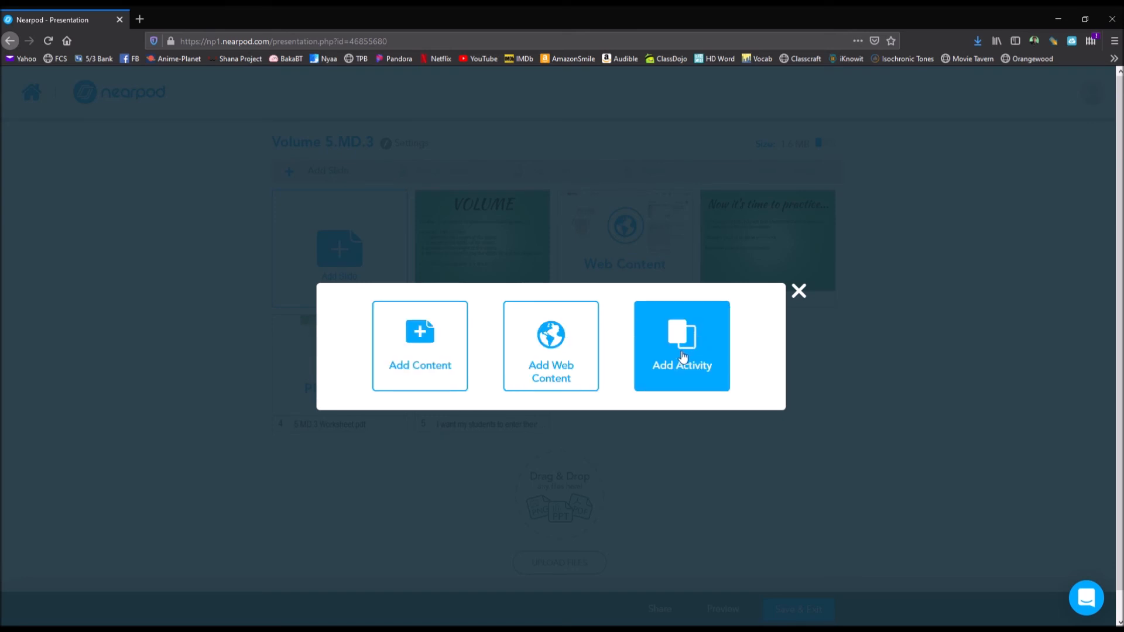
pyautogui.click(430, 359)
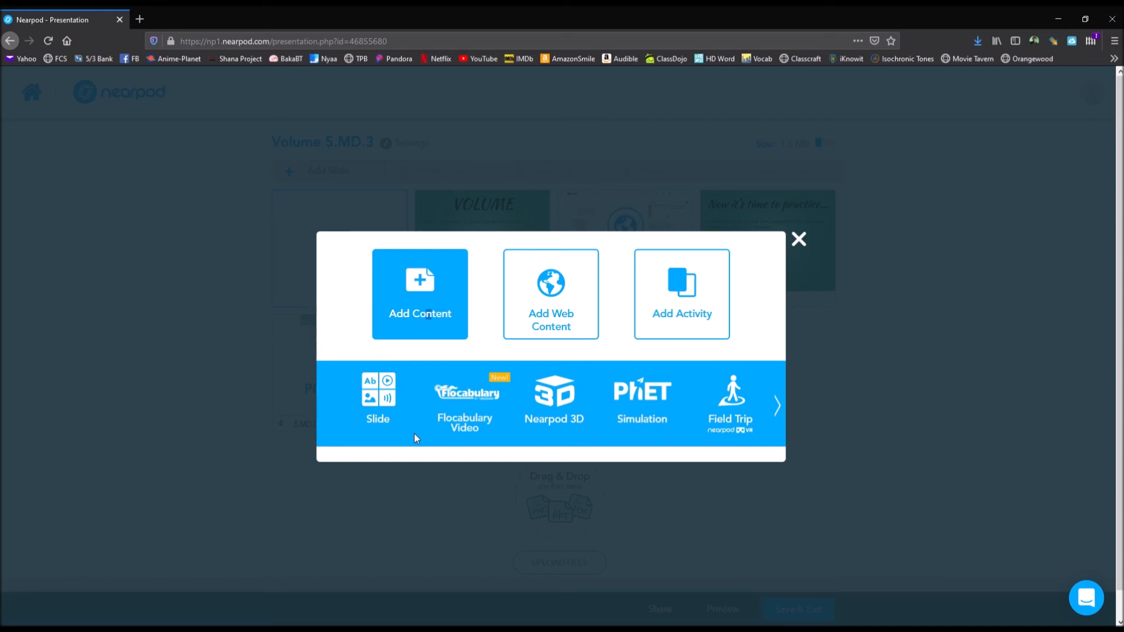
pyautogui.click(380, 404)
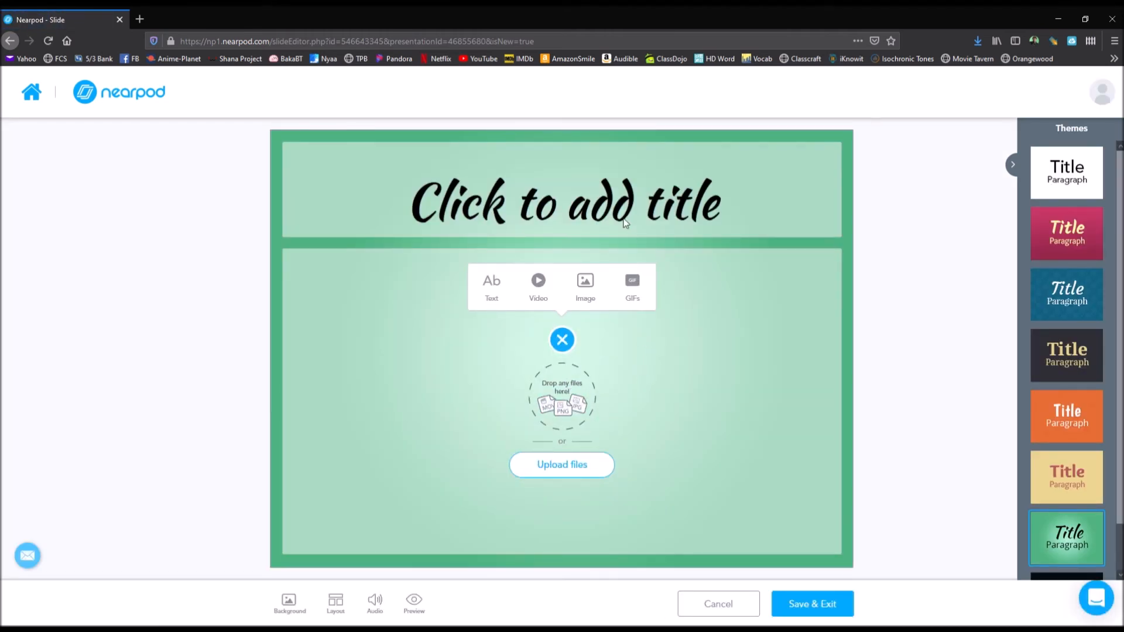
pyautogui.click(762, 452)
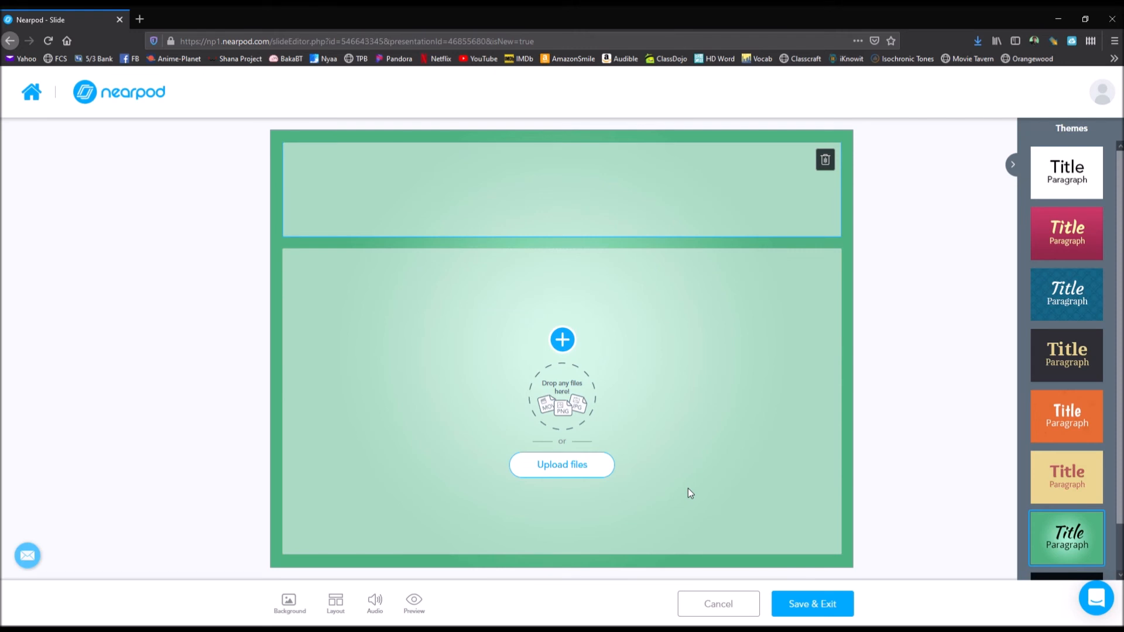
pyautogui.write('Page 1')
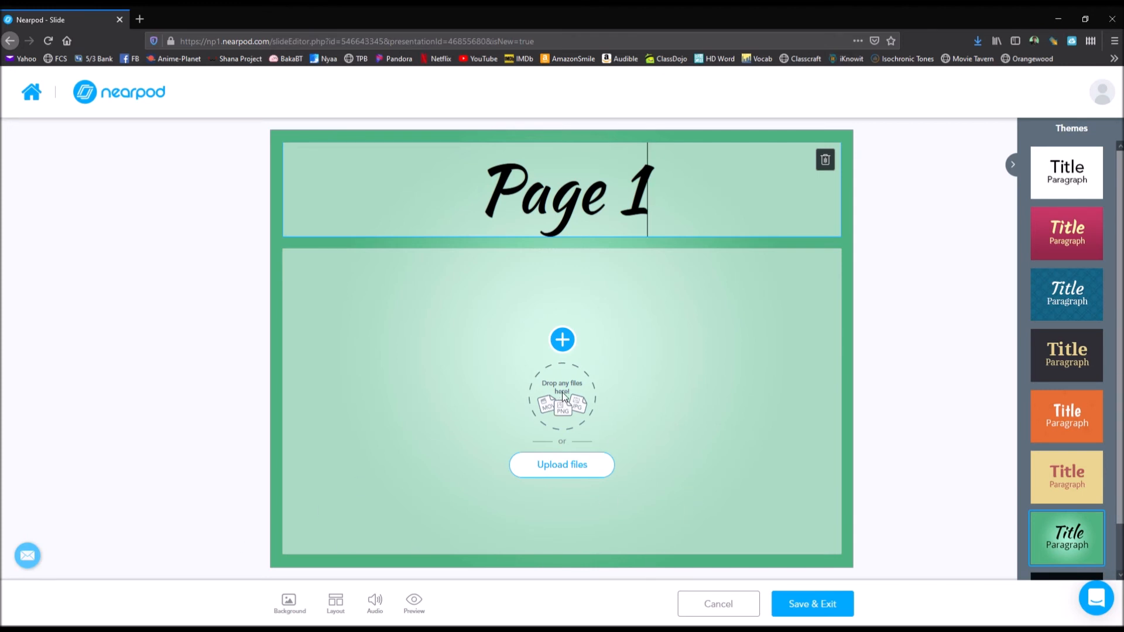
# Upload the captured worksheet image to the Page 1 slide and shift it so question 1 is fully in view.
pyautogui.click(55, 610)
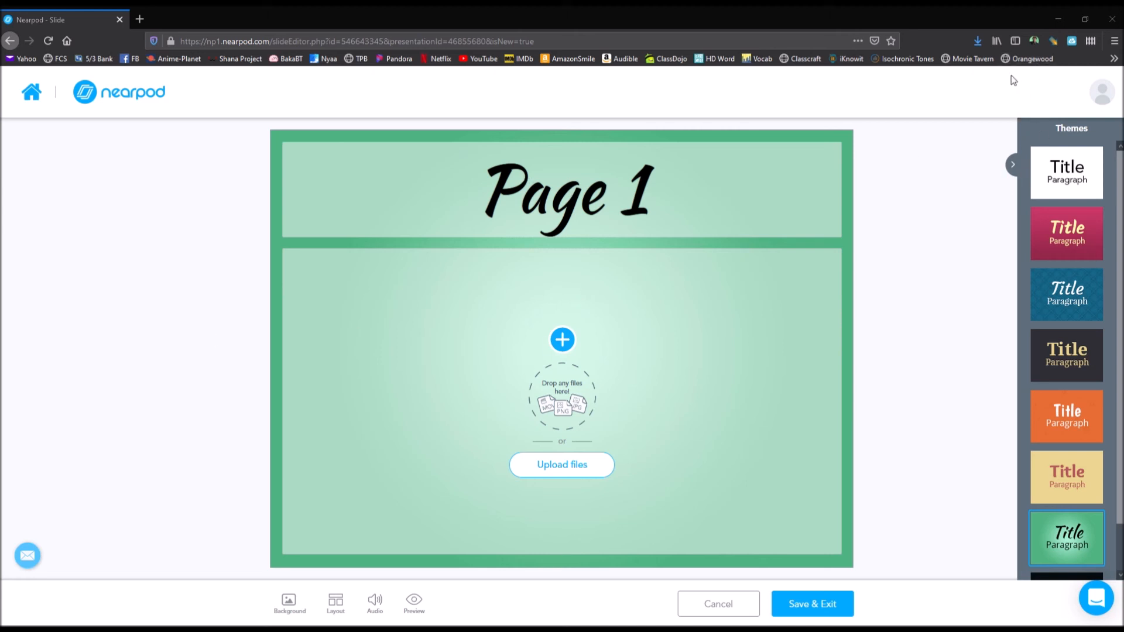
pyautogui.click(566, 472)
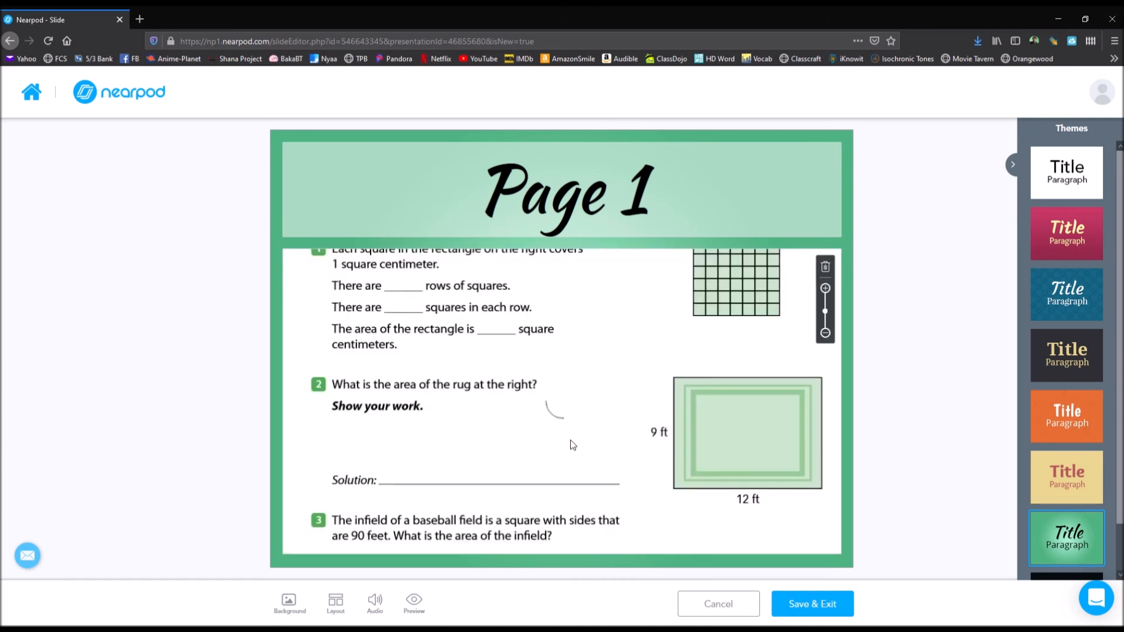
pyautogui.click(825, 333)
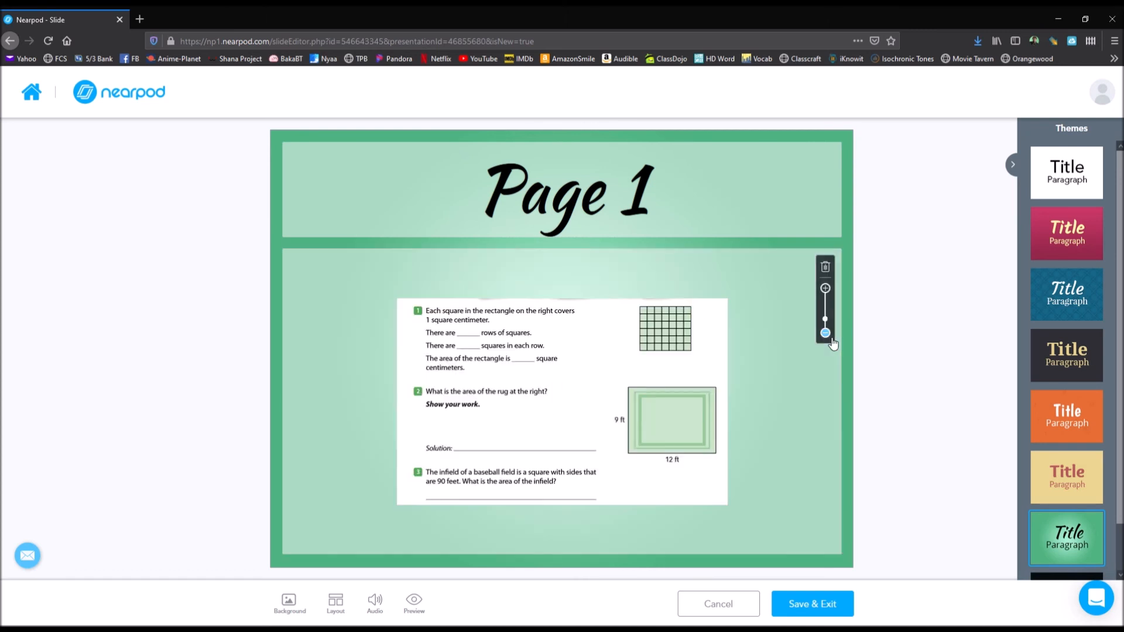
pyautogui.click(825, 288)
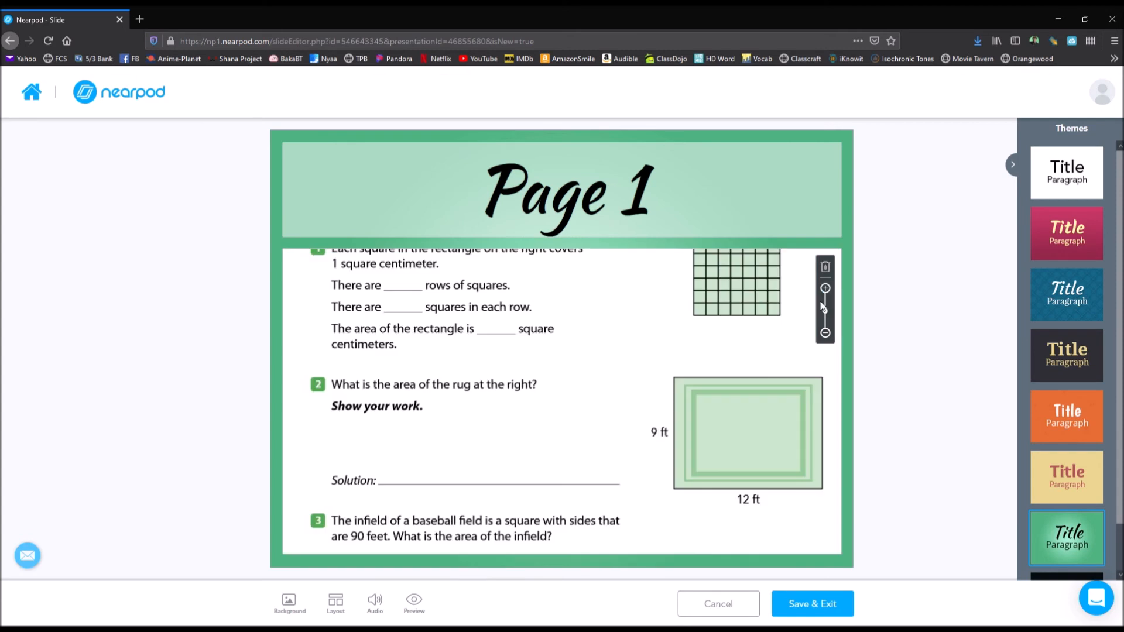
pyautogui.moveTo(570, 355); pyautogui.dragTo(582, 378)
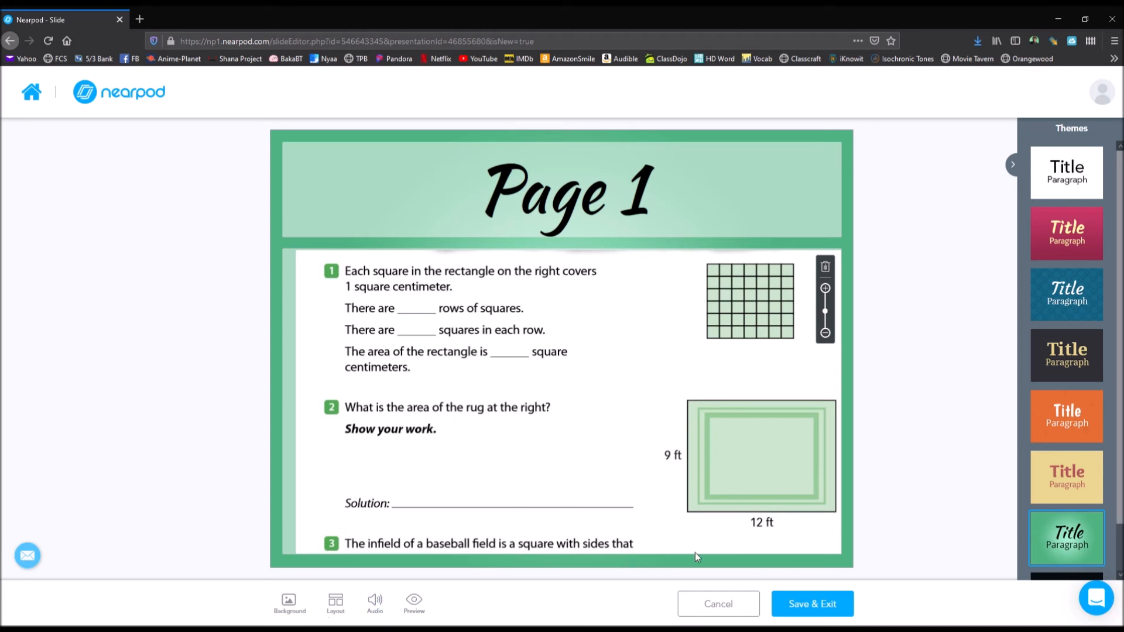
# Save the Page 1 slide and move it directly before the Open Ended Question in the lesson.
pyautogui.click(788, 607)
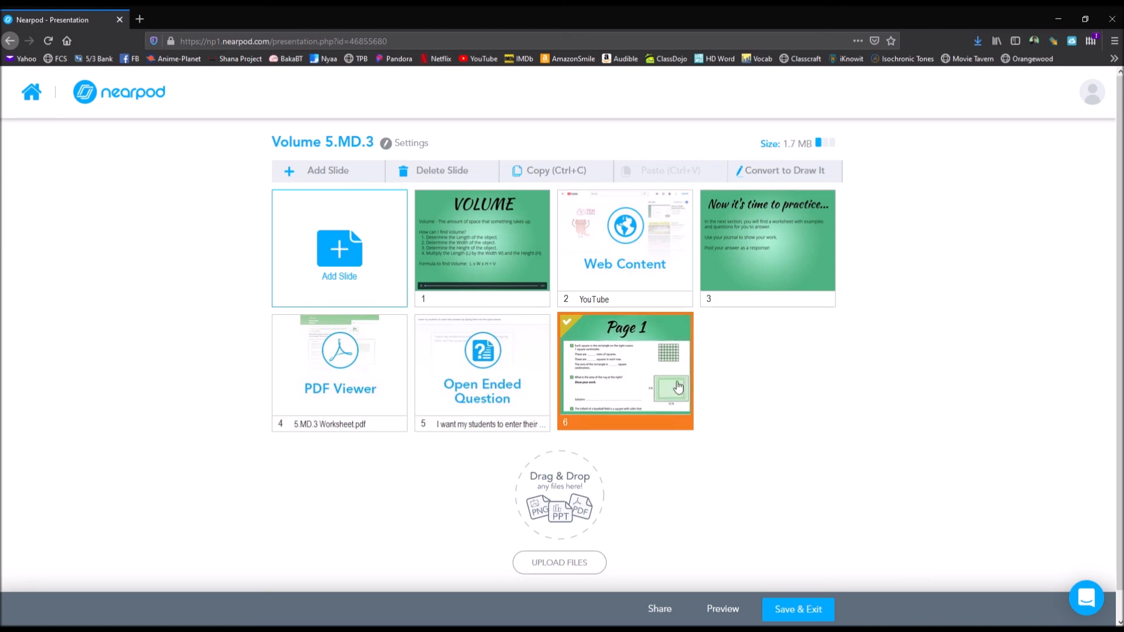
pyautogui.moveTo(629, 369); pyautogui.dragTo(492, 375)
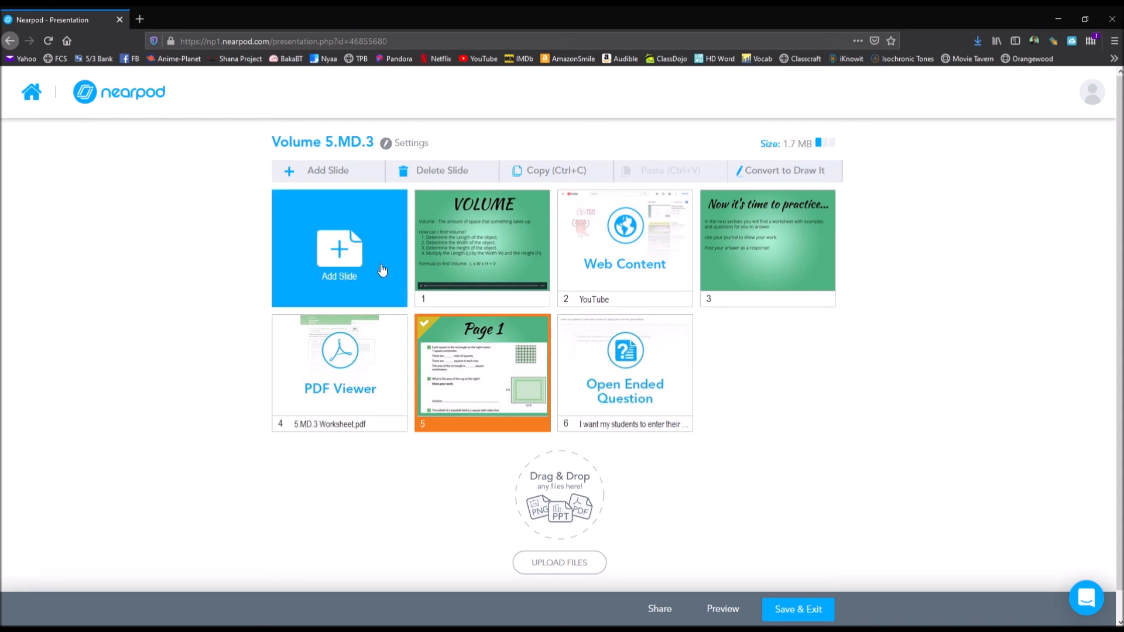
# Add a new content slide to the lesson, title it "Page 2" and save it.
pyautogui.click(339, 260)
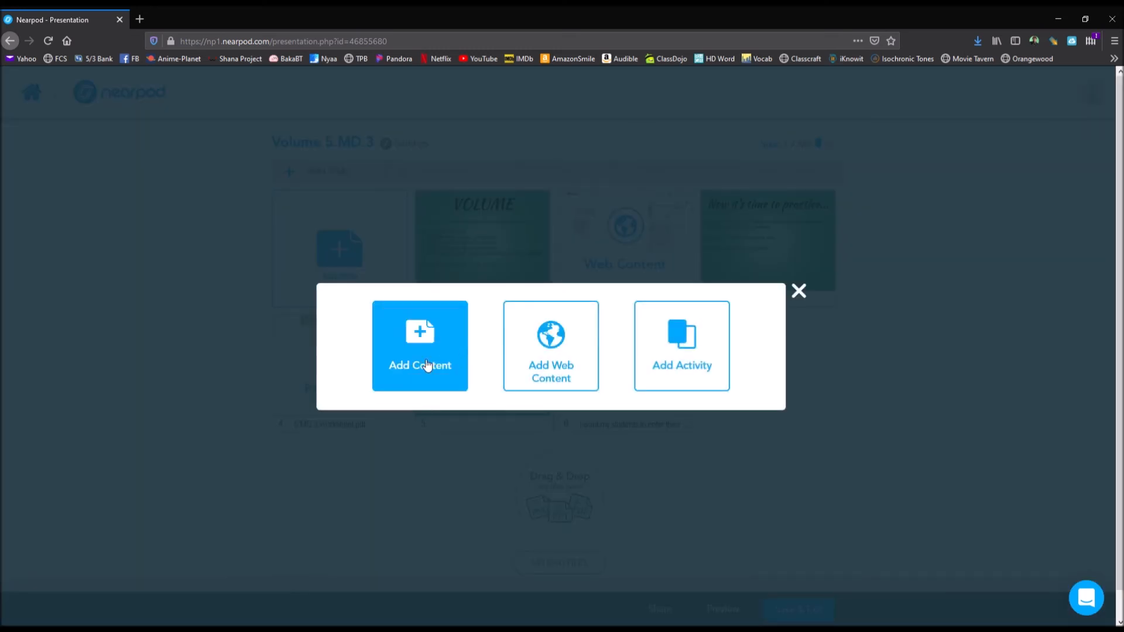
pyautogui.click(427, 365)
pyautogui.click(379, 397)
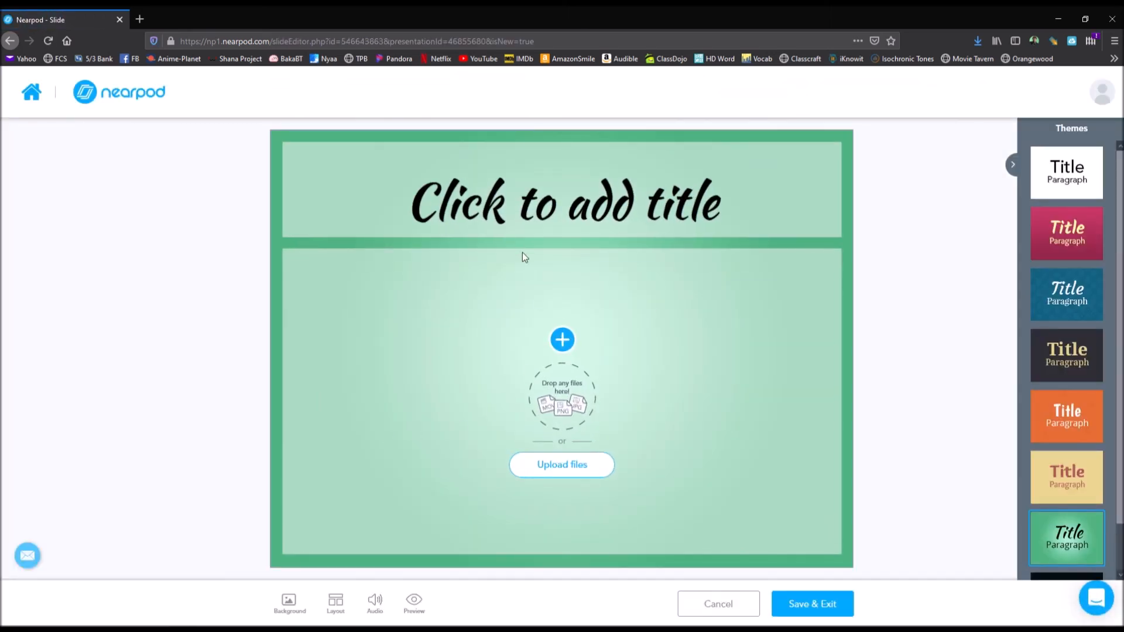
pyautogui.click(564, 203)
pyautogui.write('Pag')
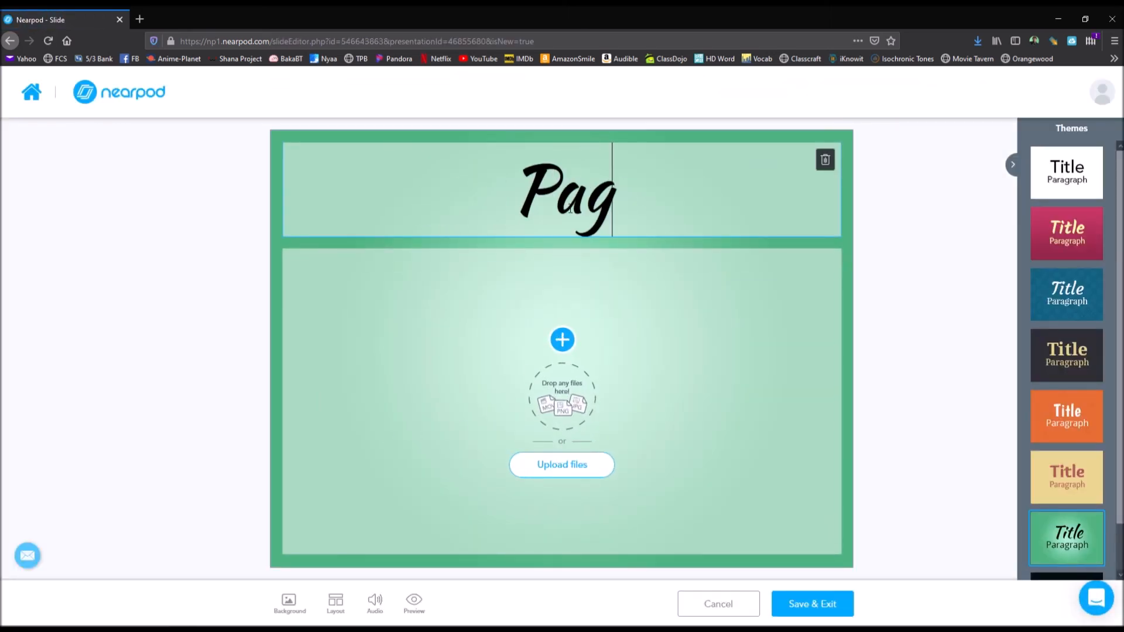
pyautogui.write('e 2')
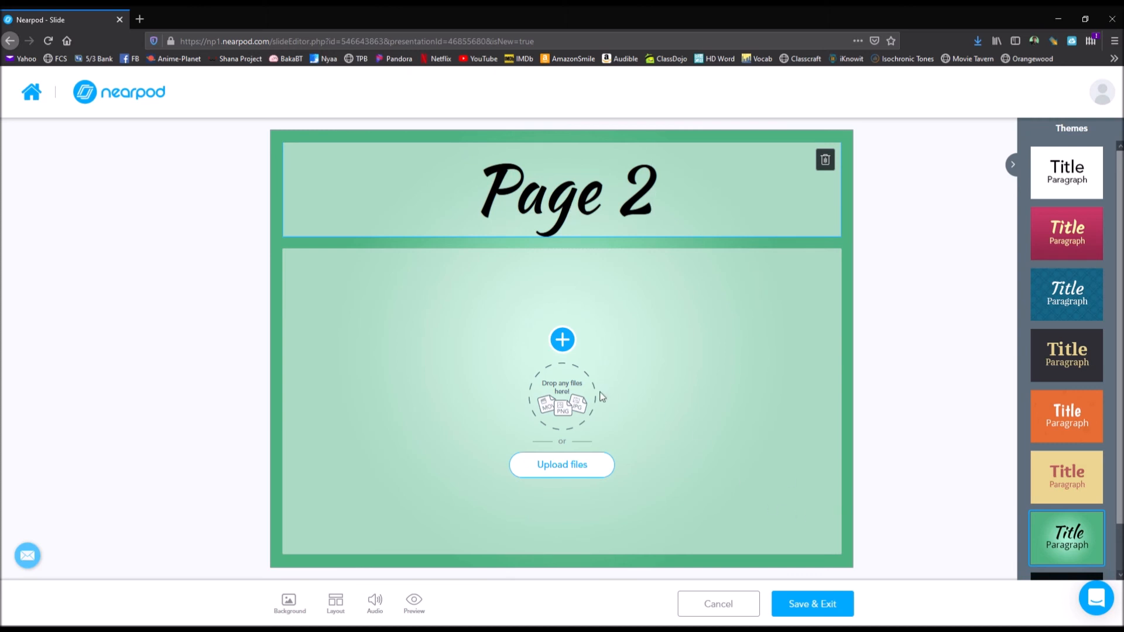
pyautogui.click(828, 607)
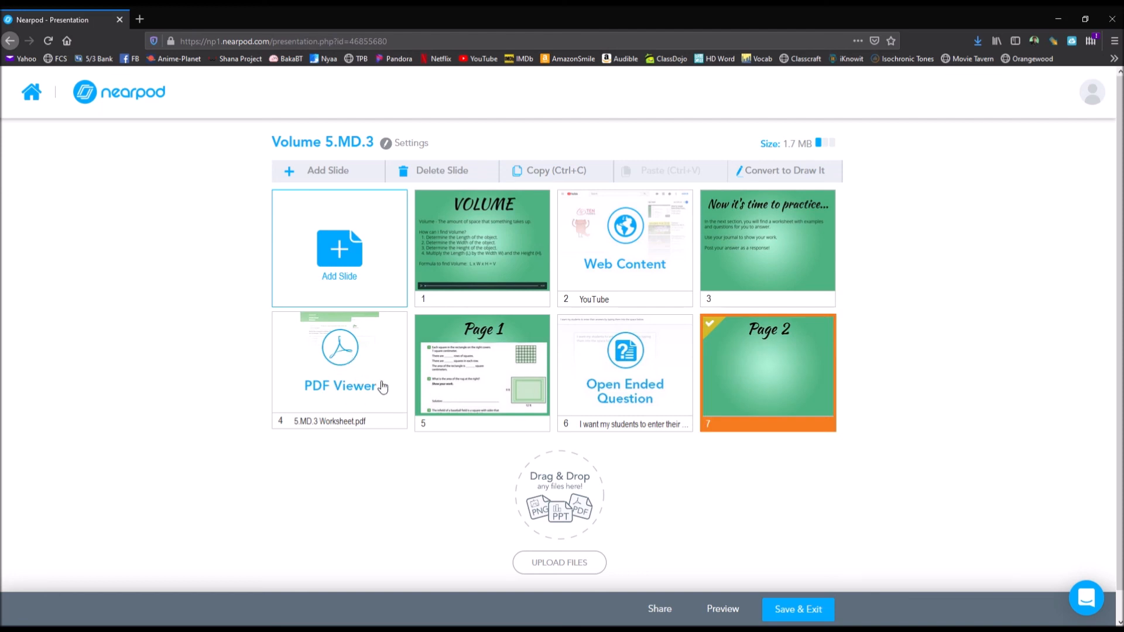
pyautogui.click(343, 367)
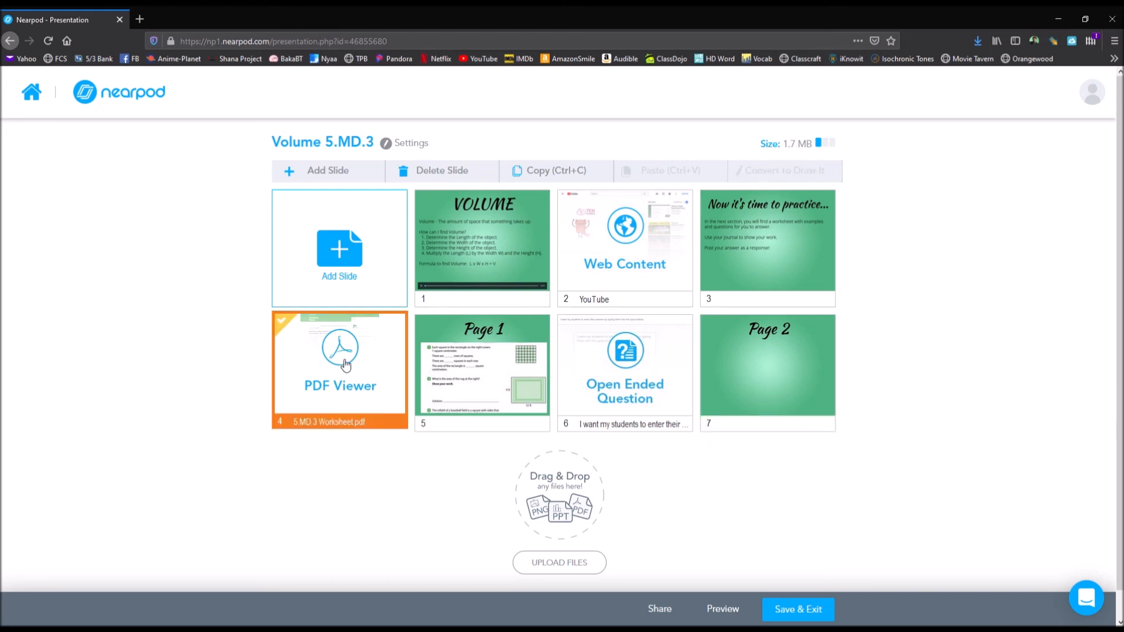
pyautogui.rightClick(343, 369)
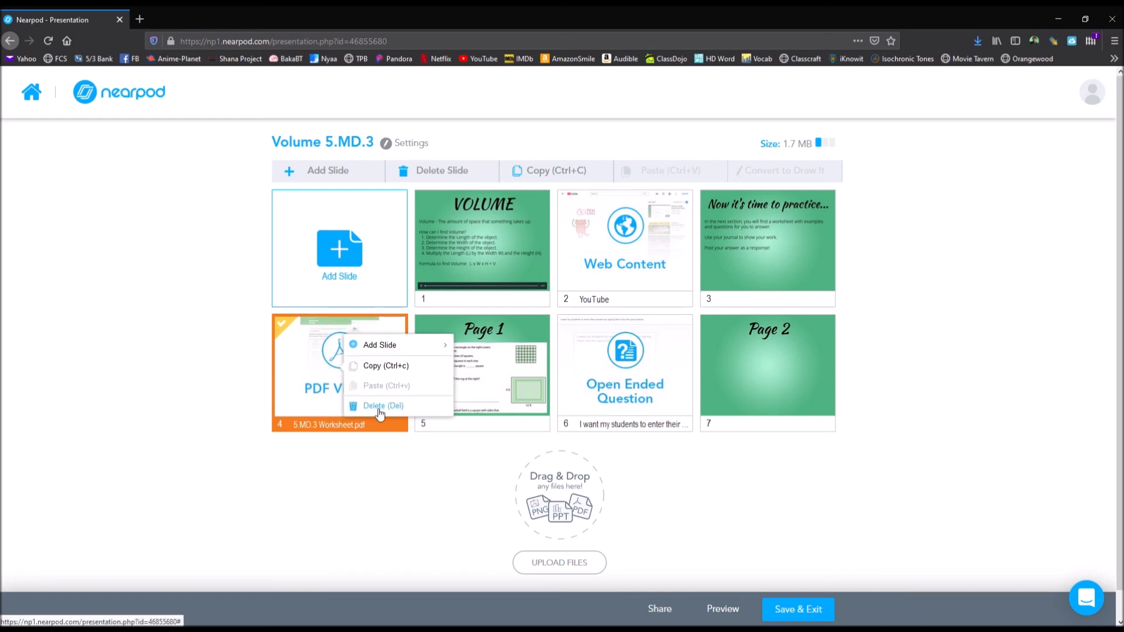
pyautogui.click(582, 365)
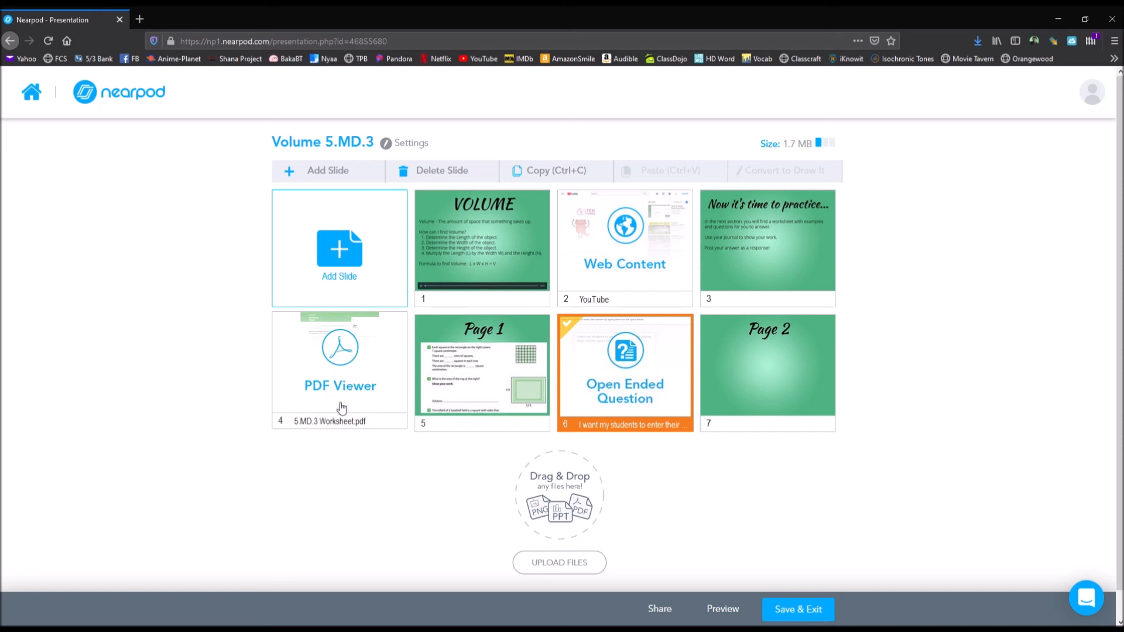
# Record an audio clip on the Page 1 slide with the audio recorder and save the slide.
pyautogui.click(476, 396)
pyautogui.doubleClick(474, 384)
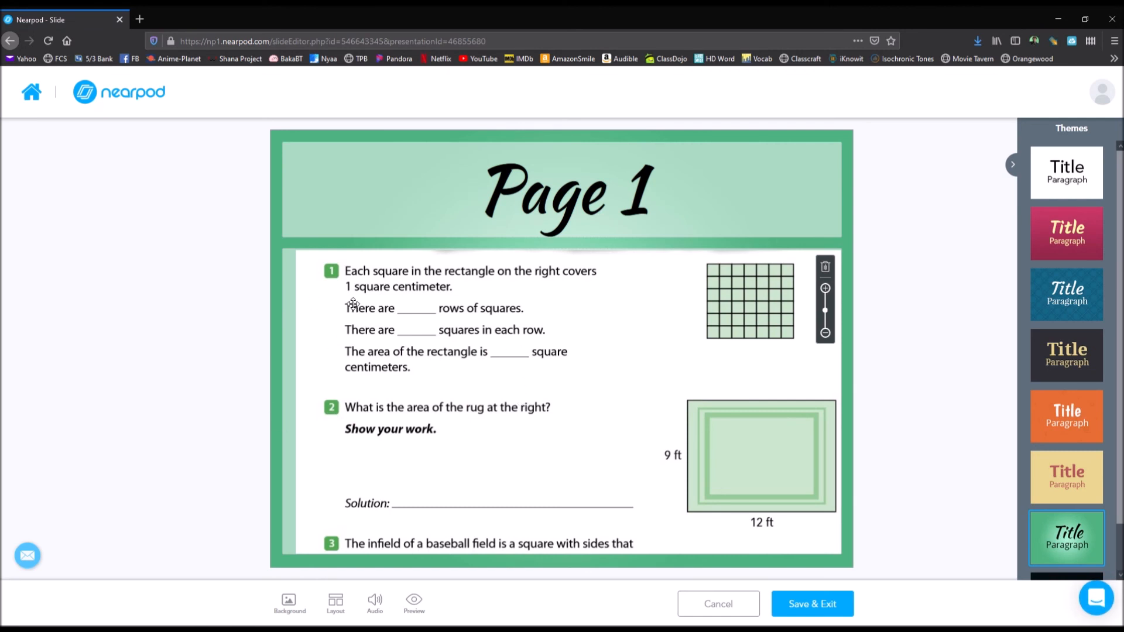
pyautogui.click(382, 606)
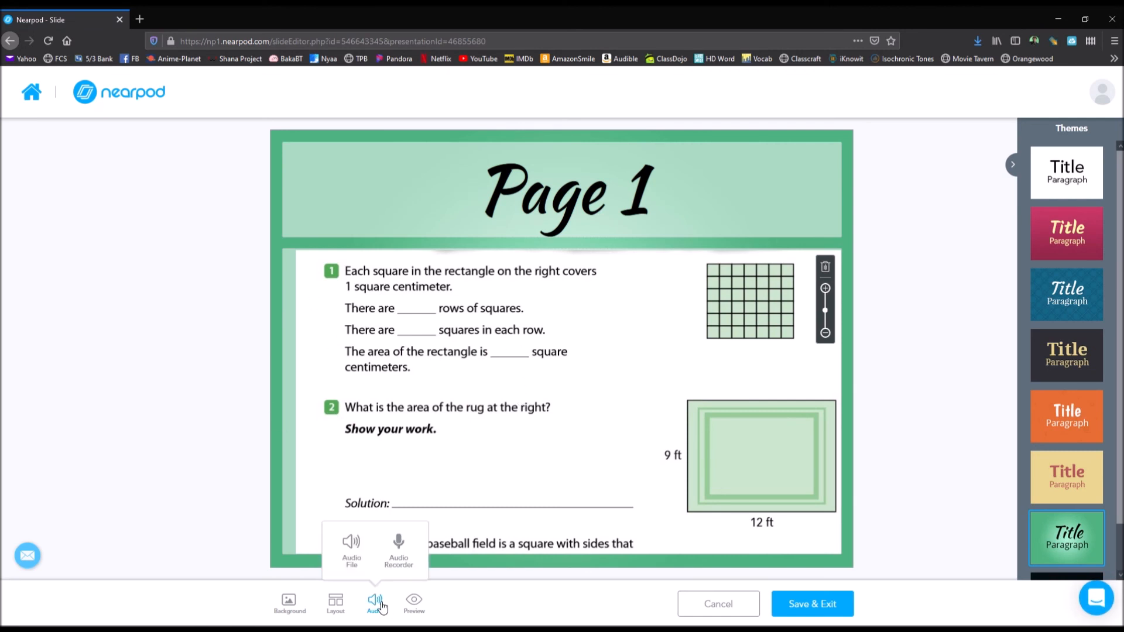
pyautogui.click(397, 560)
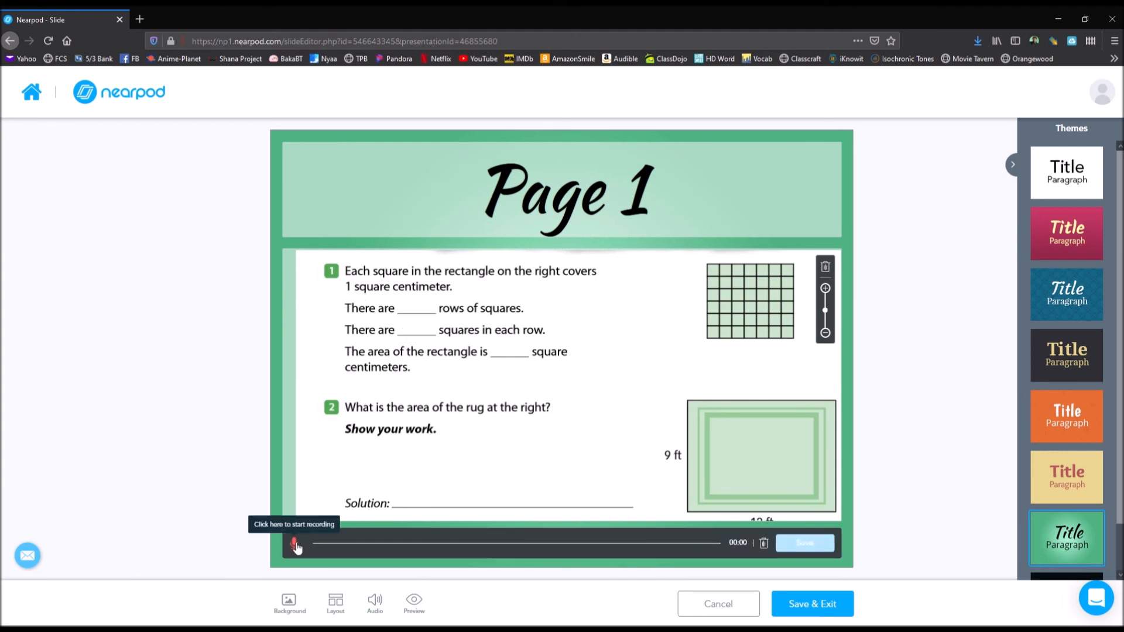
pyautogui.click(792, 540)
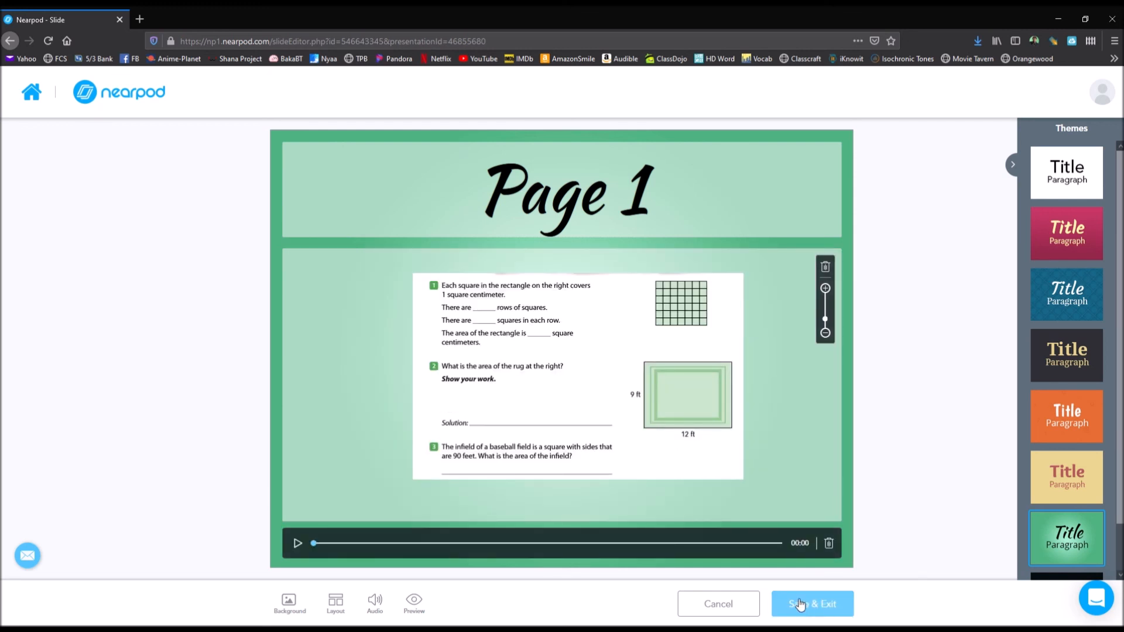
pyautogui.click(799, 603)
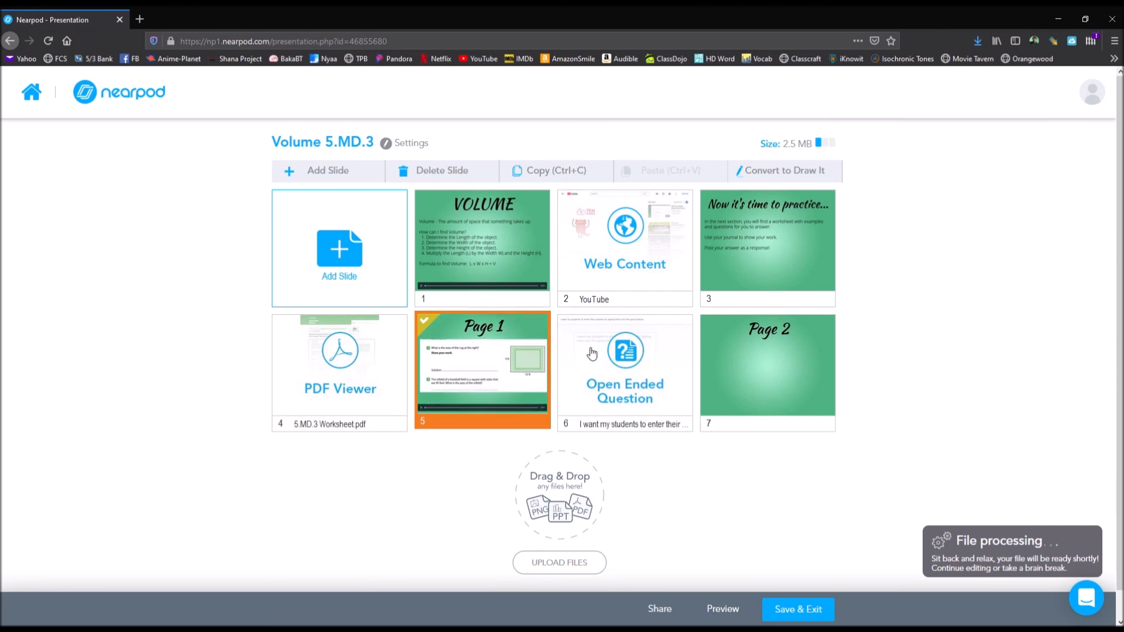
# Save the Volume 5.MD.3 lesson and exit to the lesson library.
pyautogui.click(621, 368)
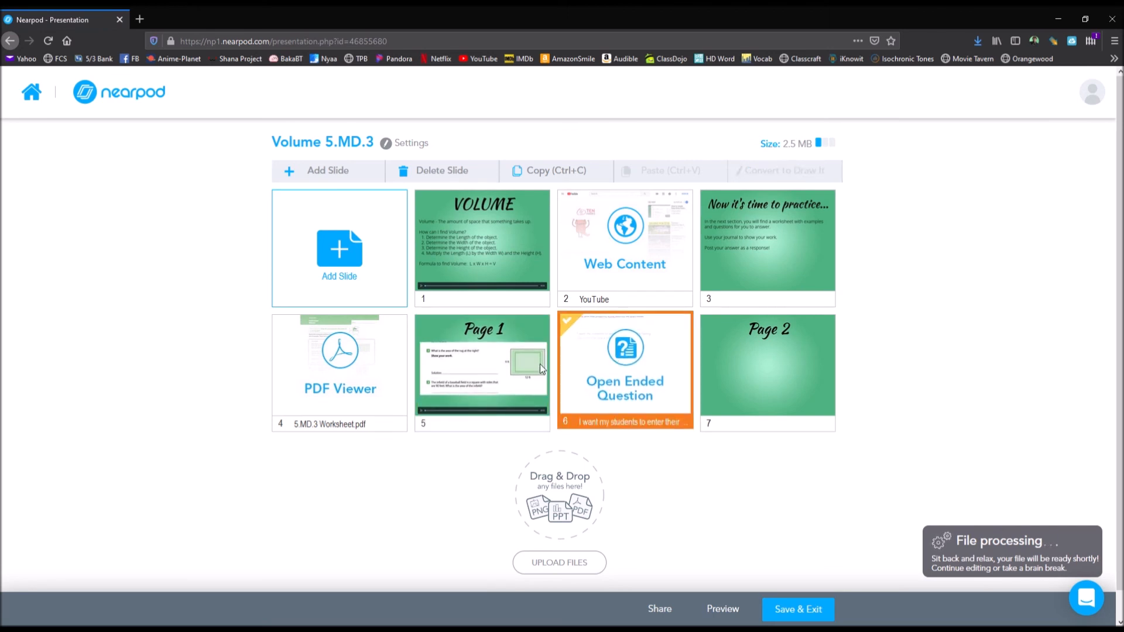
pyautogui.click(736, 417)
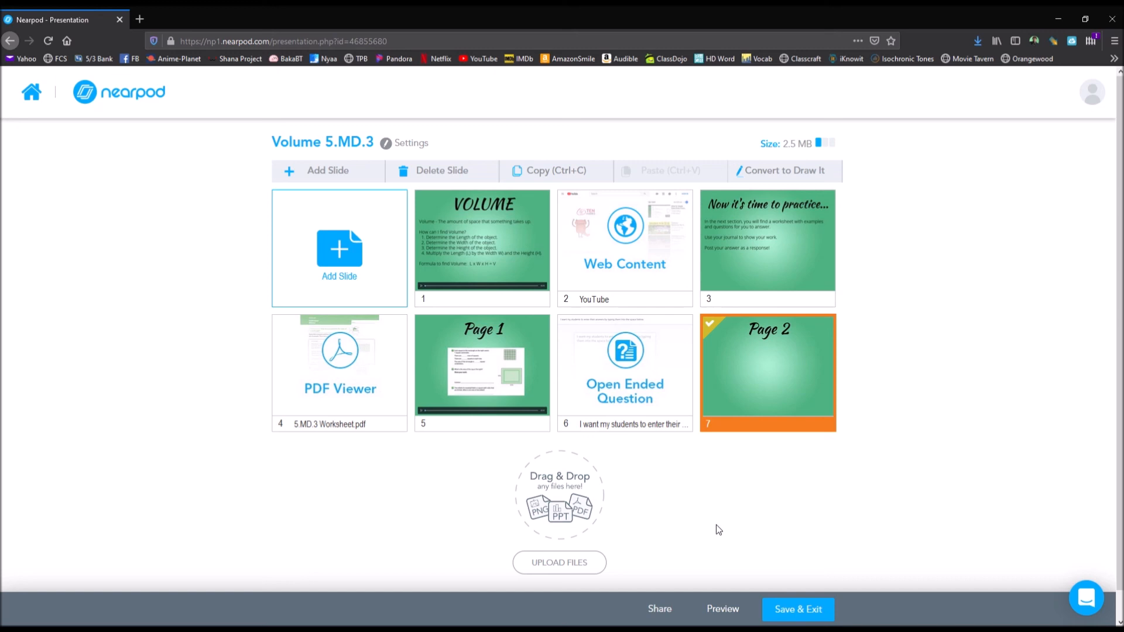
pyautogui.click(803, 616)
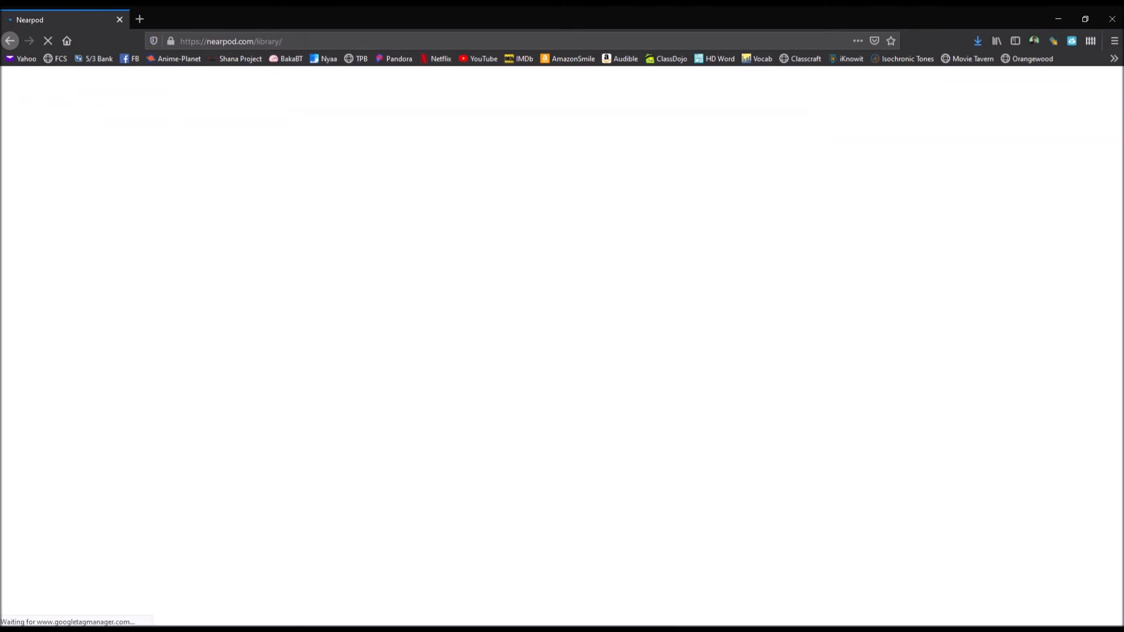
# View the sharing options for the Volume 5.MD.3 lesson and close them without sending.
pyautogui.moveTo(465, 384)
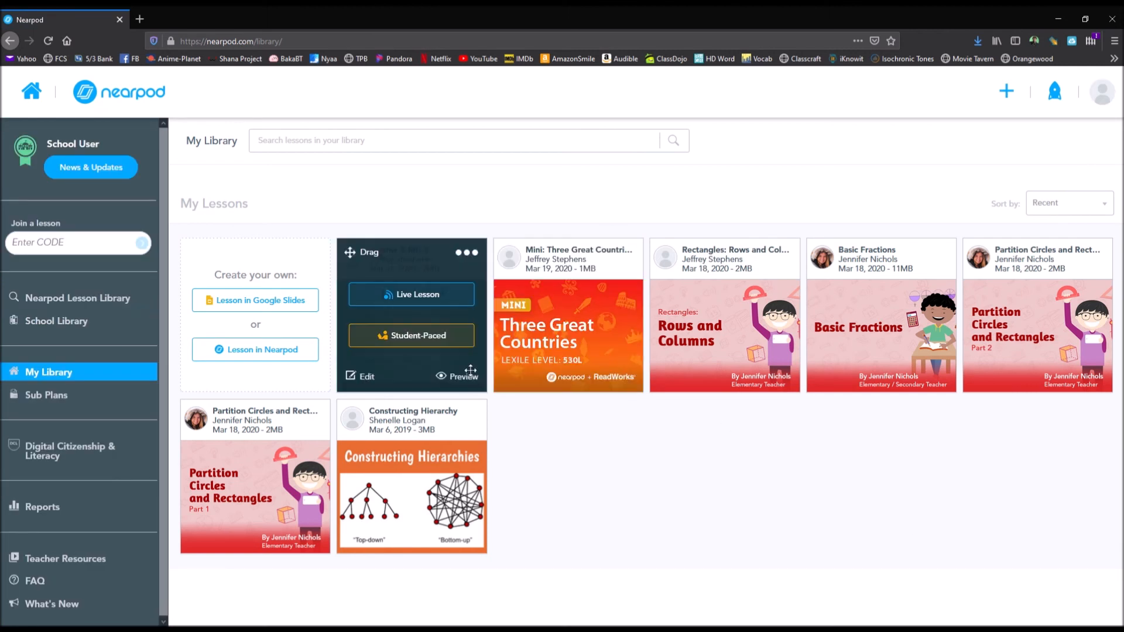
pyautogui.click(466, 257)
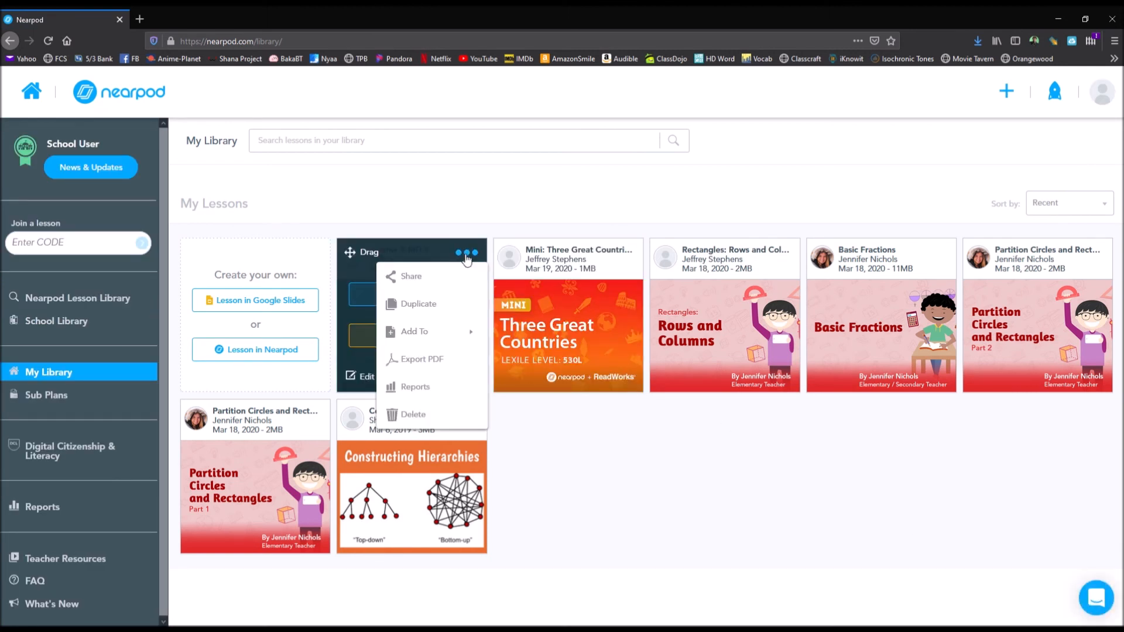
pyautogui.click(426, 276)
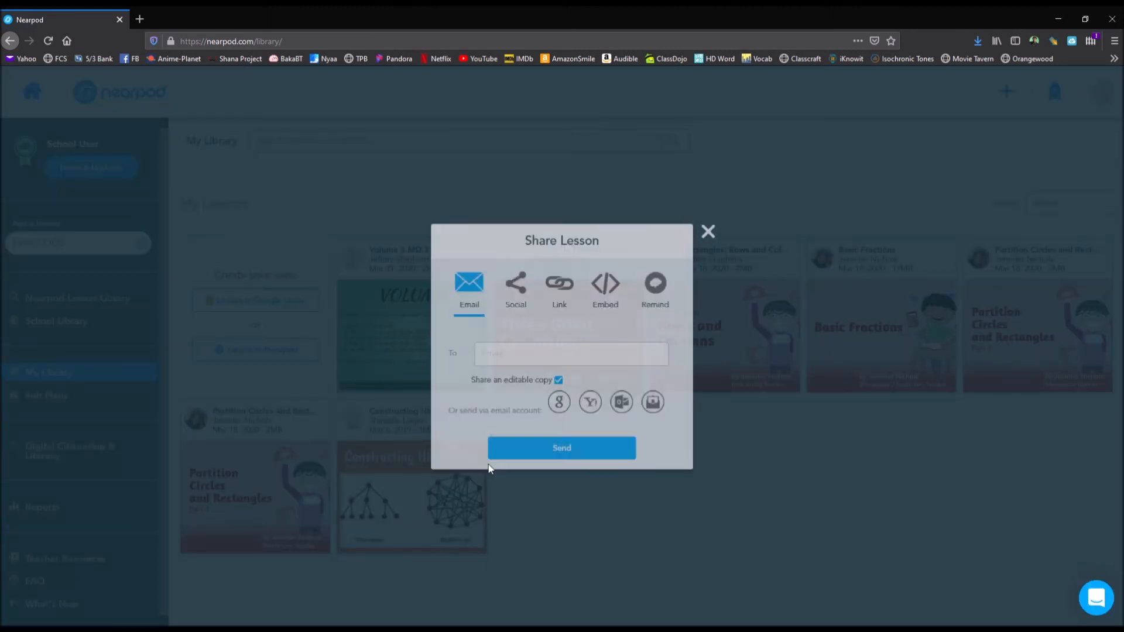
pyautogui.click(712, 228)
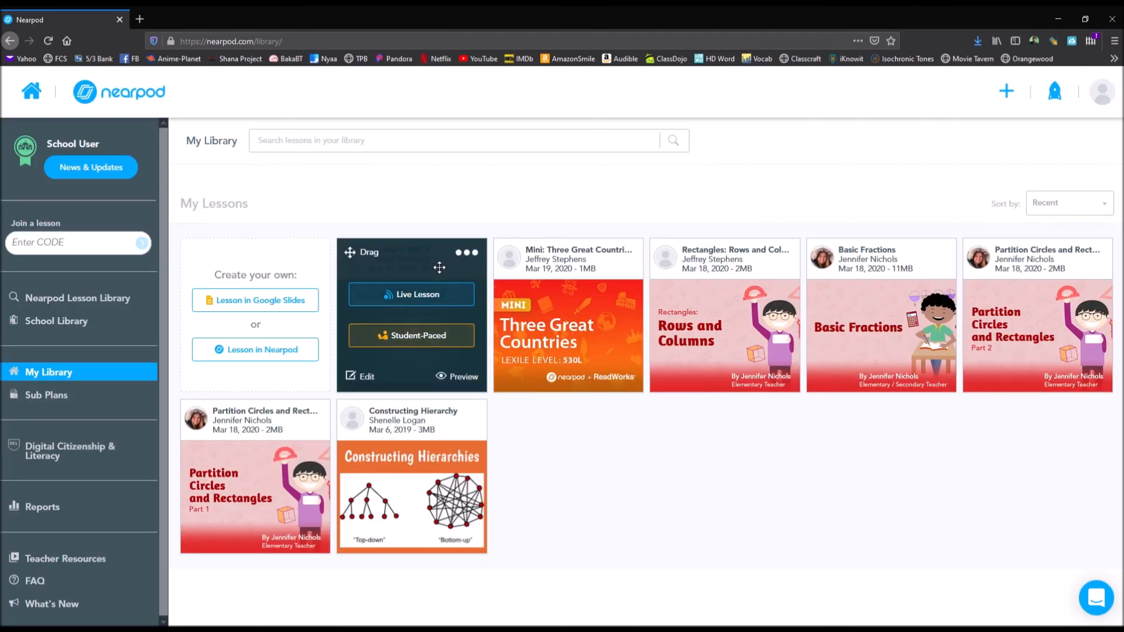
# Duplicate the Volume 5.MD.3 lesson from the library and save the copy.
pyautogui.click(467, 252)
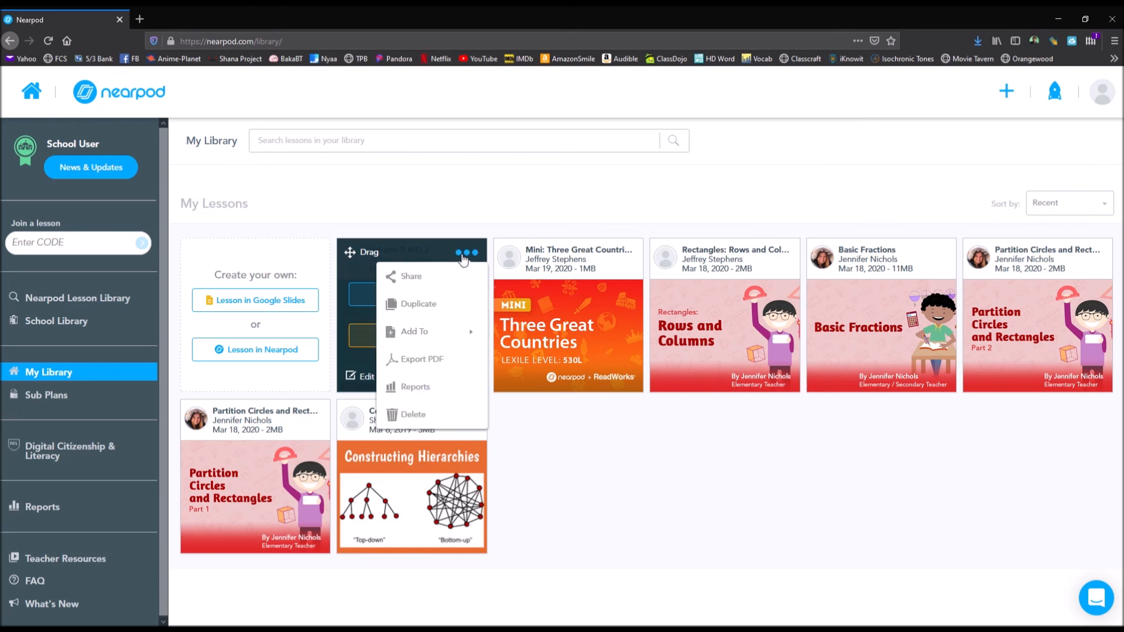
pyautogui.click(419, 306)
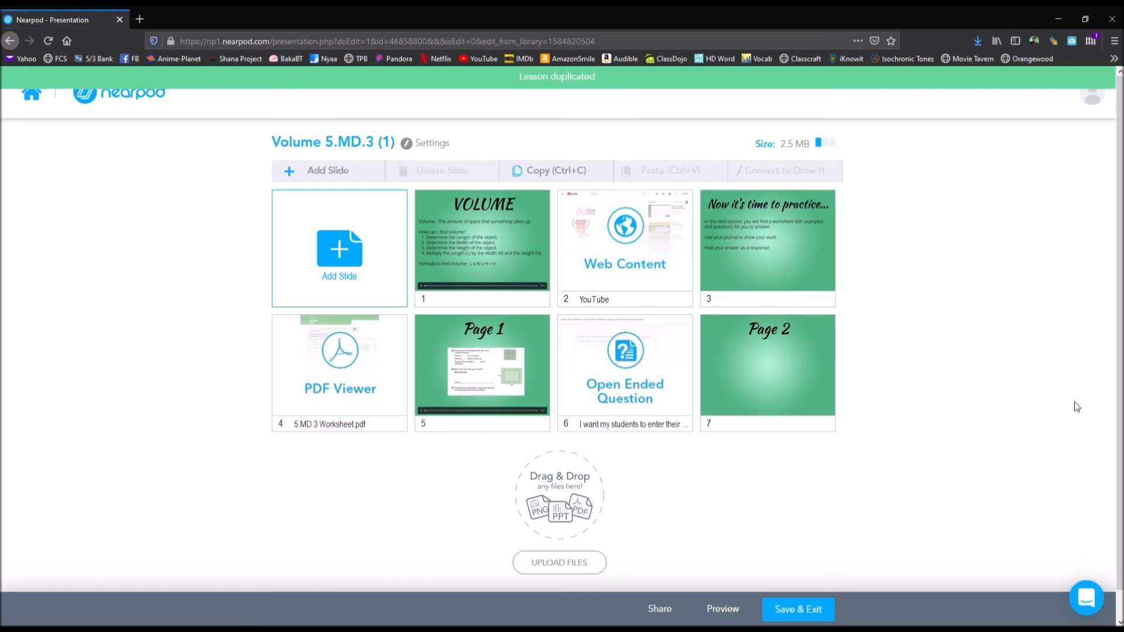
pyautogui.click(792, 612)
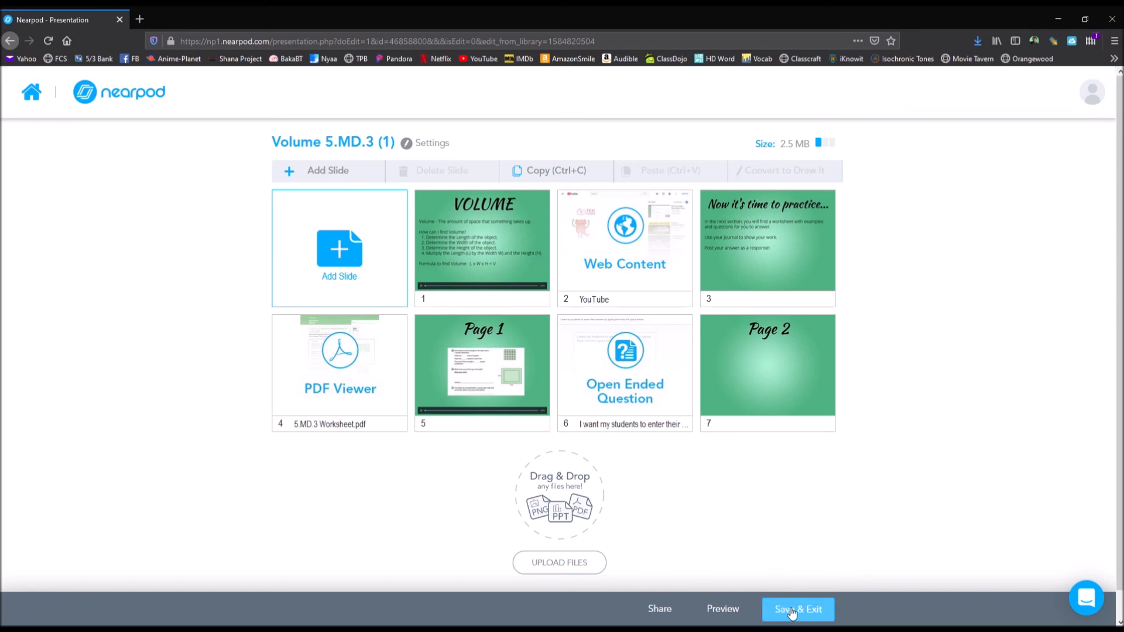